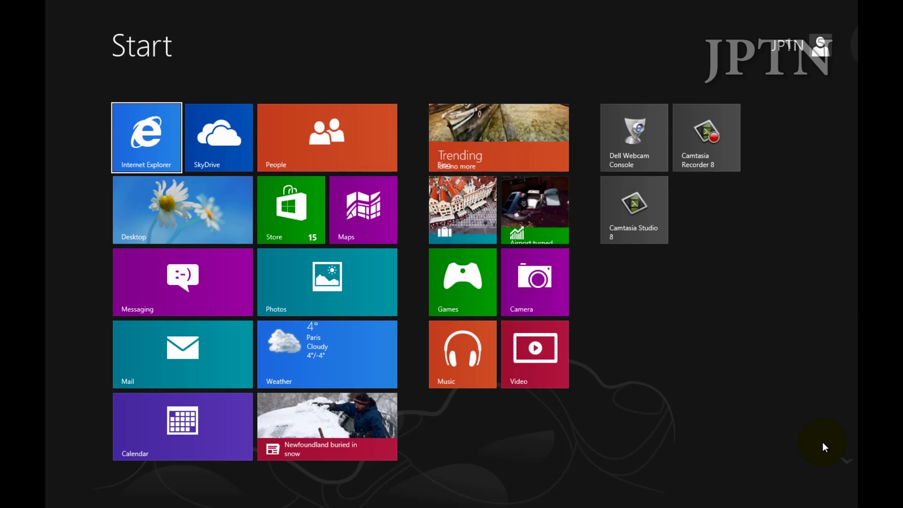
Step: Switch to the desktop and bring up Internet Explorer on the XDA Sony tablet ADB driver thread
key(super+d)
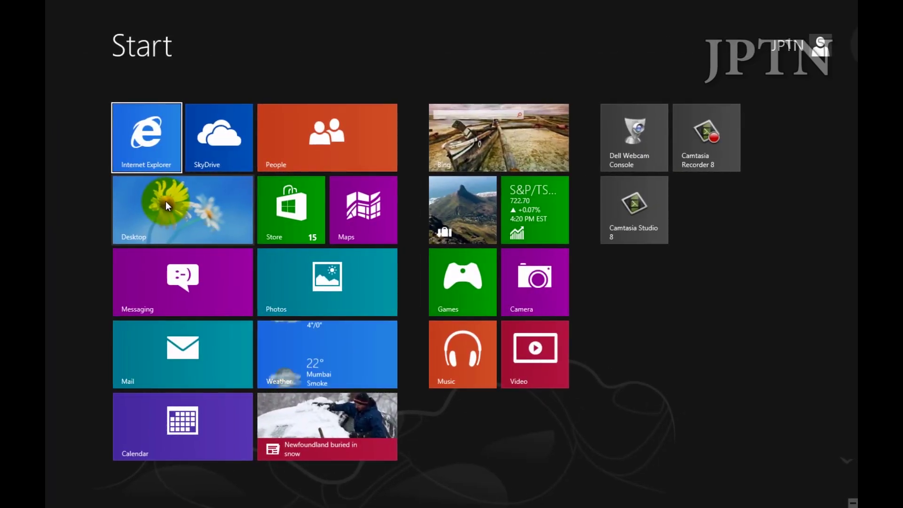
click(165, 201)
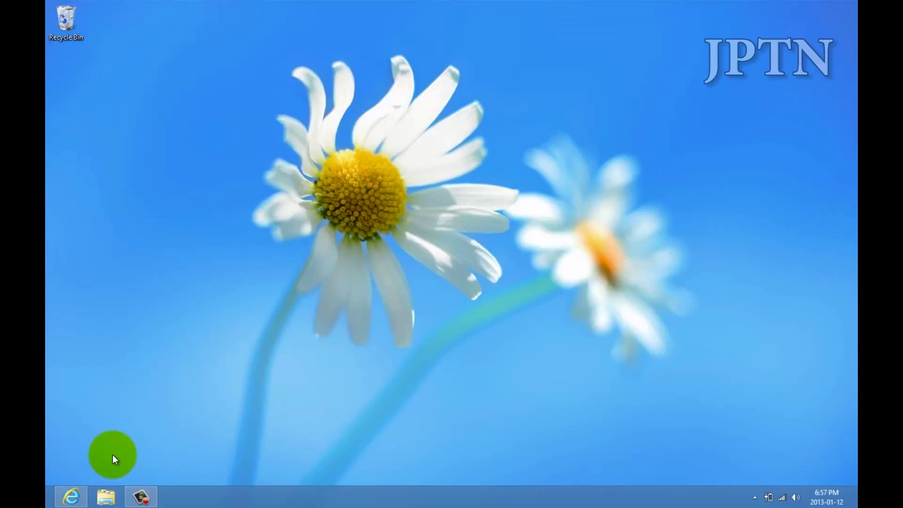
click(84, 492)
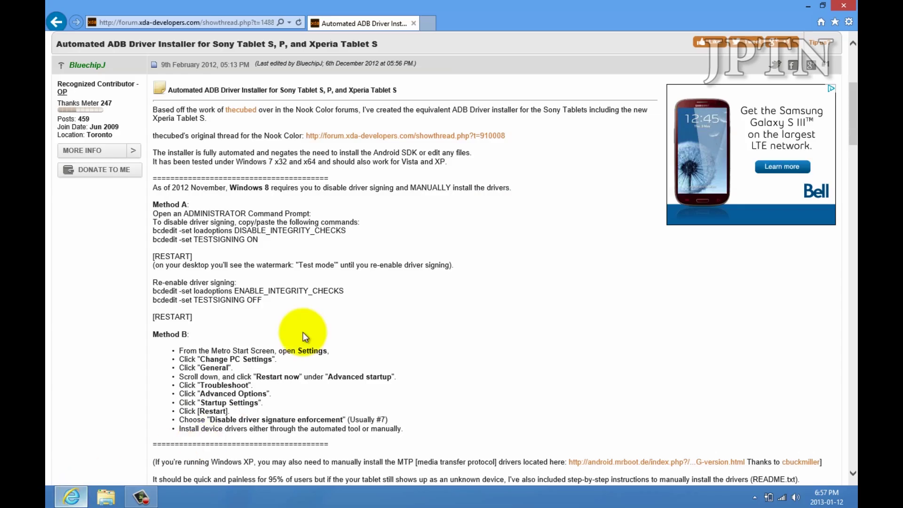
Step: Scroll to the Method A and Method B driver-signing instructions, briefly selecting the Method A commands
scroll(262, 241, down, 3)
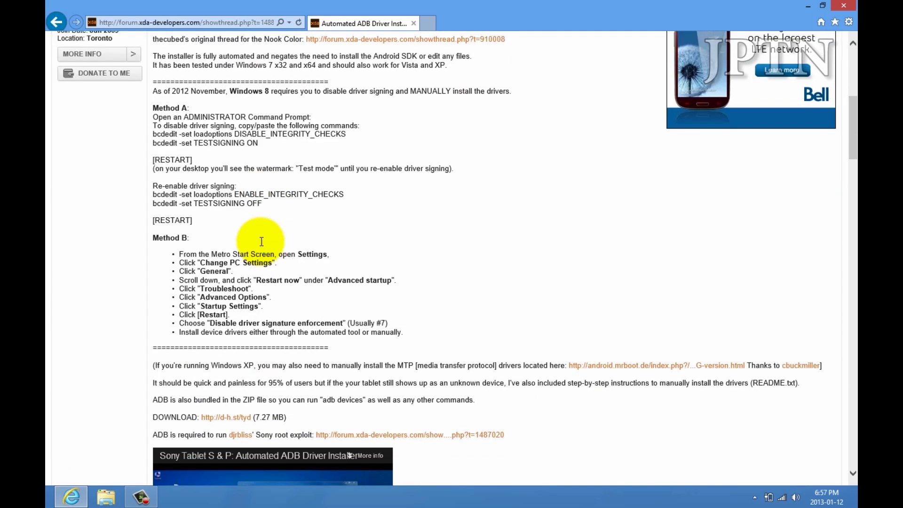
drag(154, 99, 265, 134)
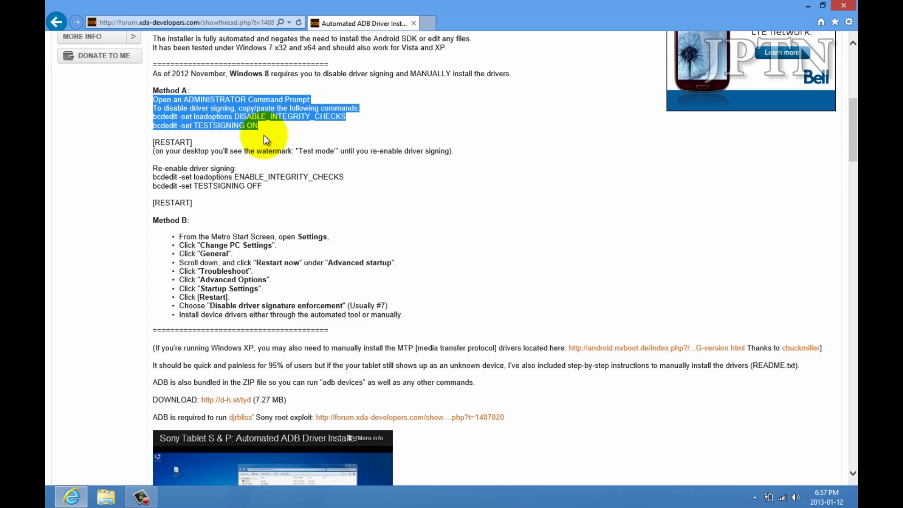
click(207, 105)
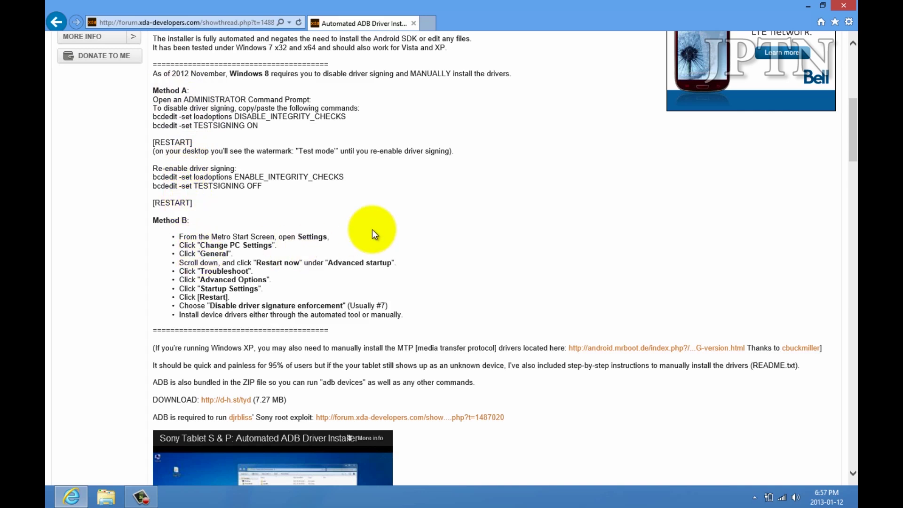
scroll(372, 230, down, 3)
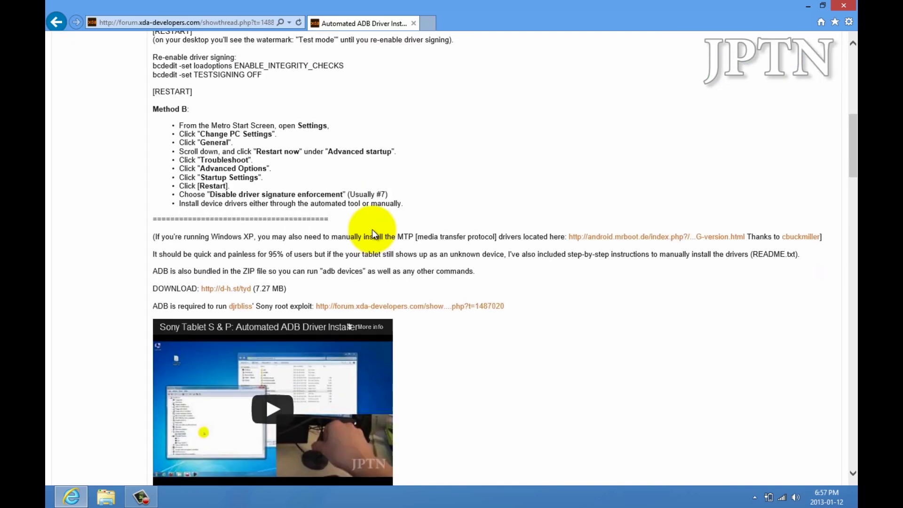
scroll(372, 230, up, 3)
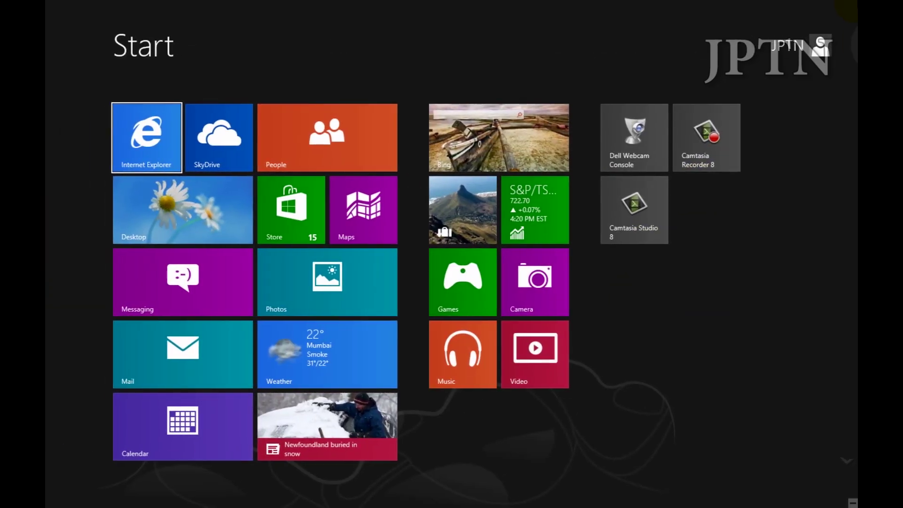
Step: From the Settings charm, reach PC settings' General page and scroll down to Advanced startup
mouse_move(855, 3)
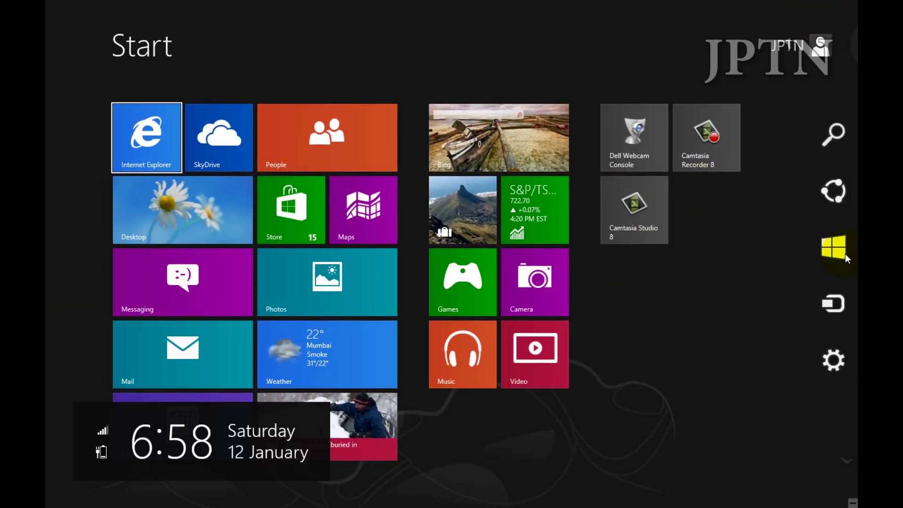
click(842, 360)
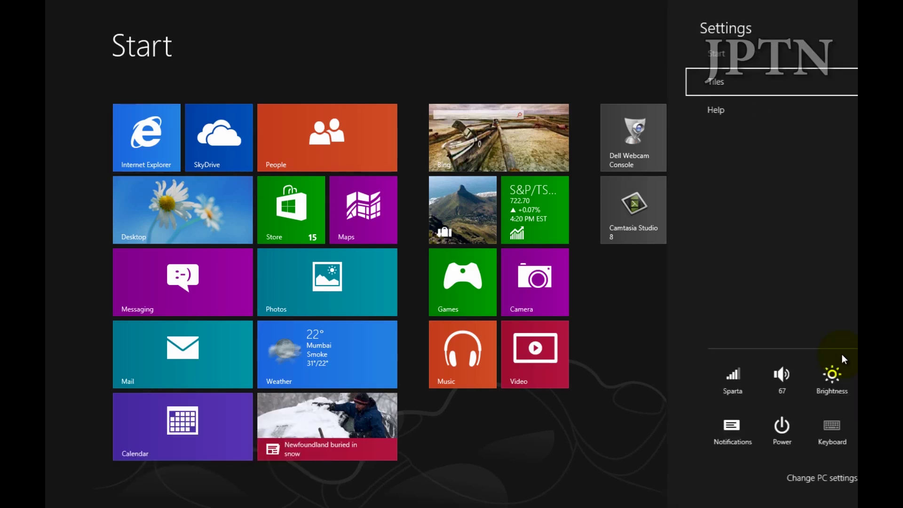
click(805, 476)
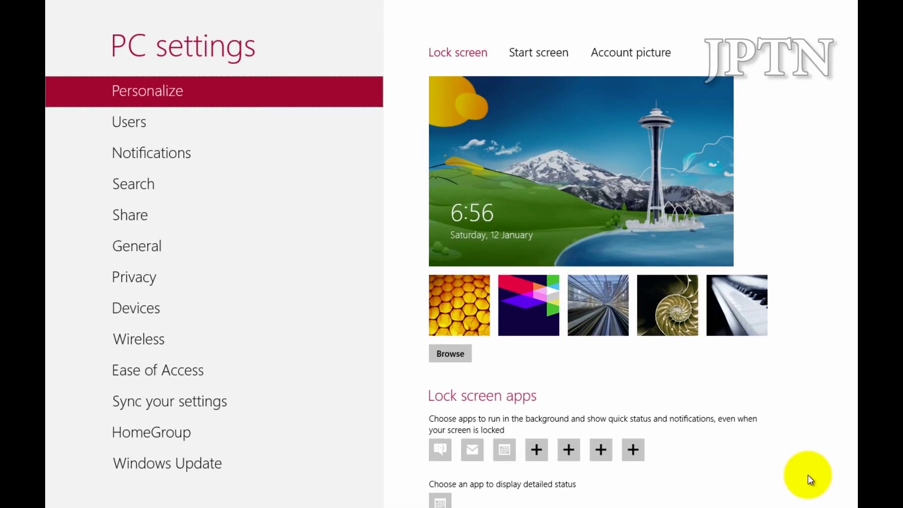
click(375, 234)
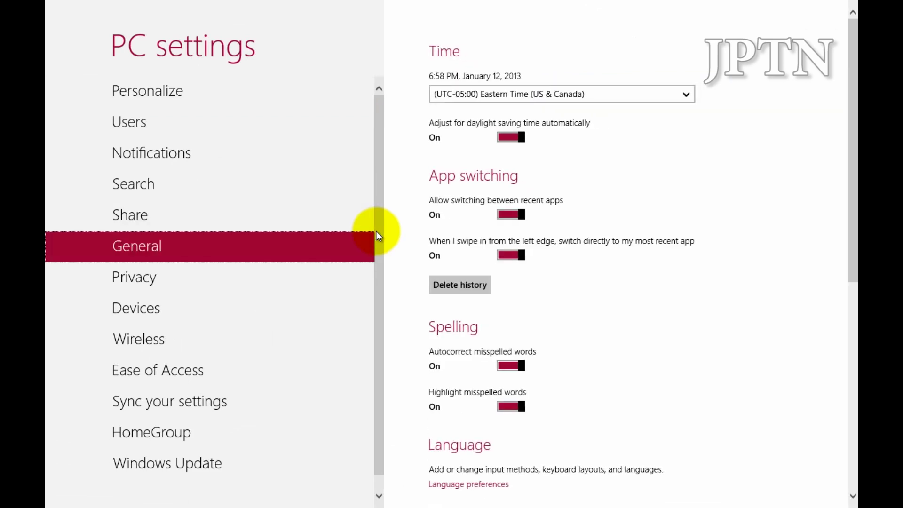
key(Tab)
scroll(376, 230, down, 3)
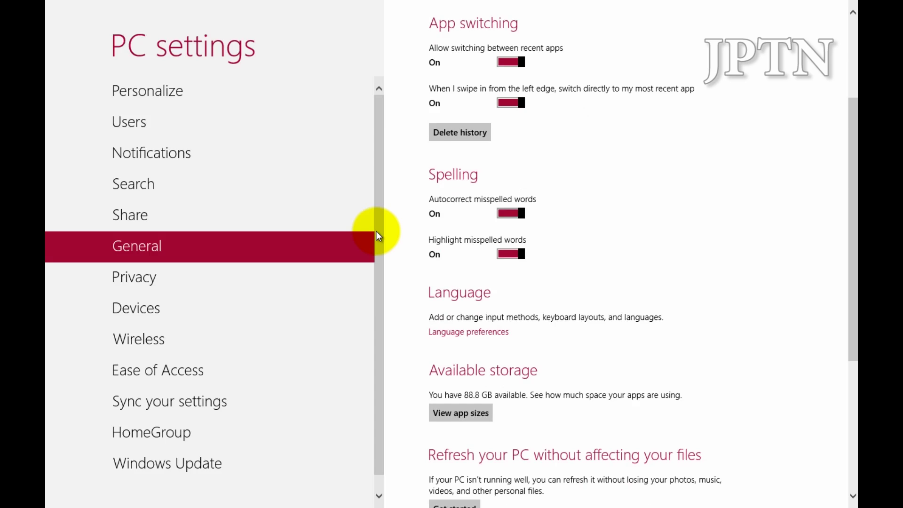
scroll(377, 231, down, 5)
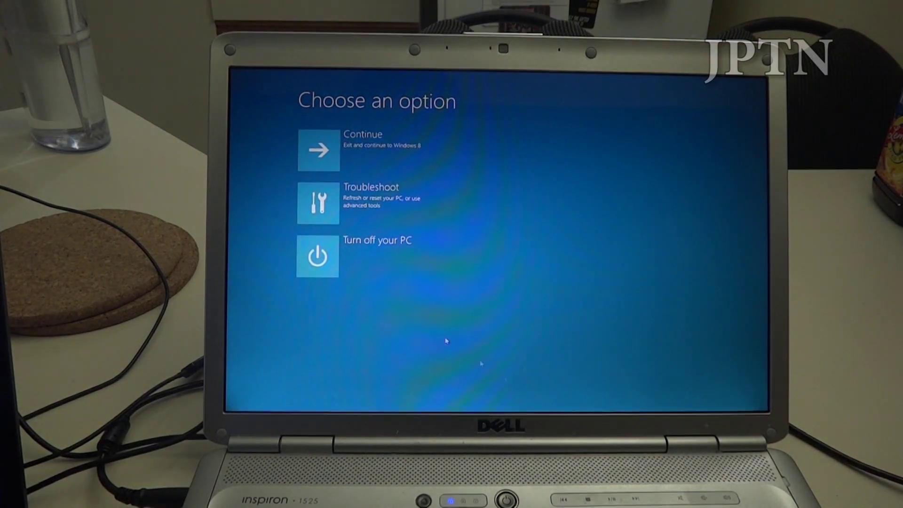
Step: Go to Troubleshoot > Advanced options > Startup Settings and choose 7, Disable driver signature enforcement
click(331, 212)
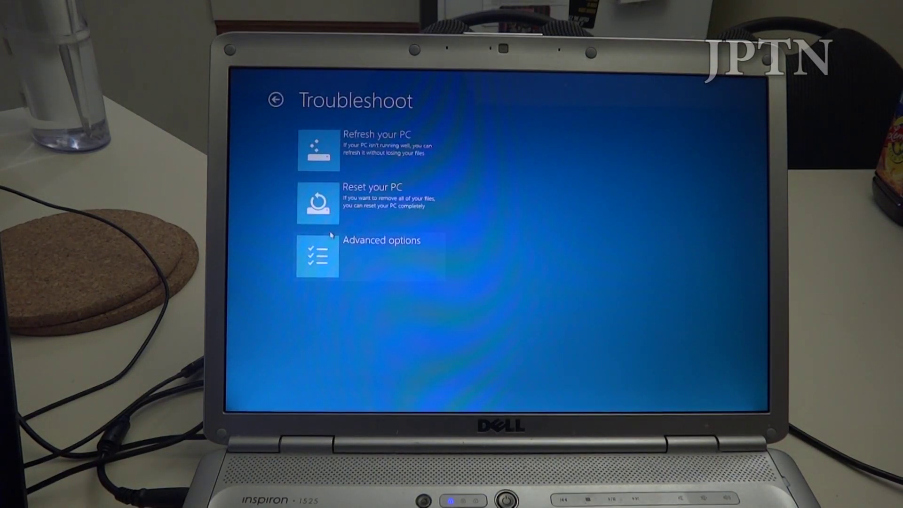
click(331, 249)
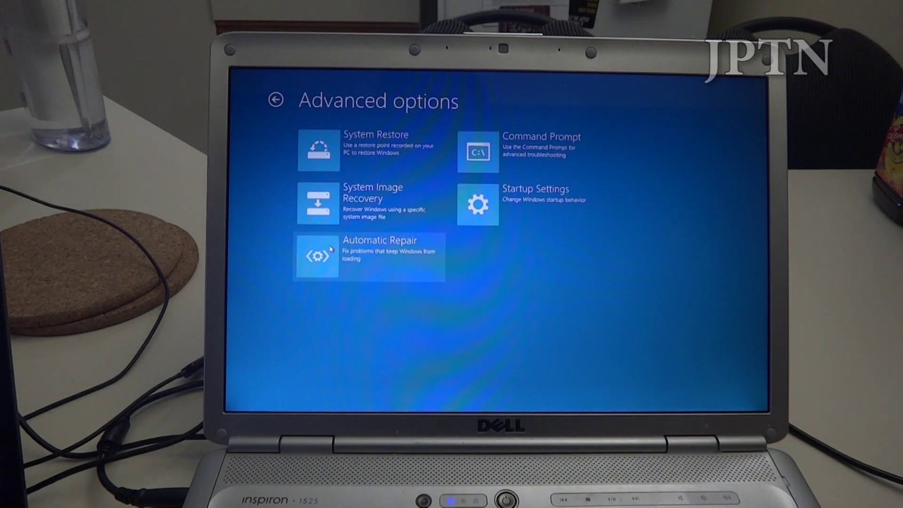
click(546, 218)
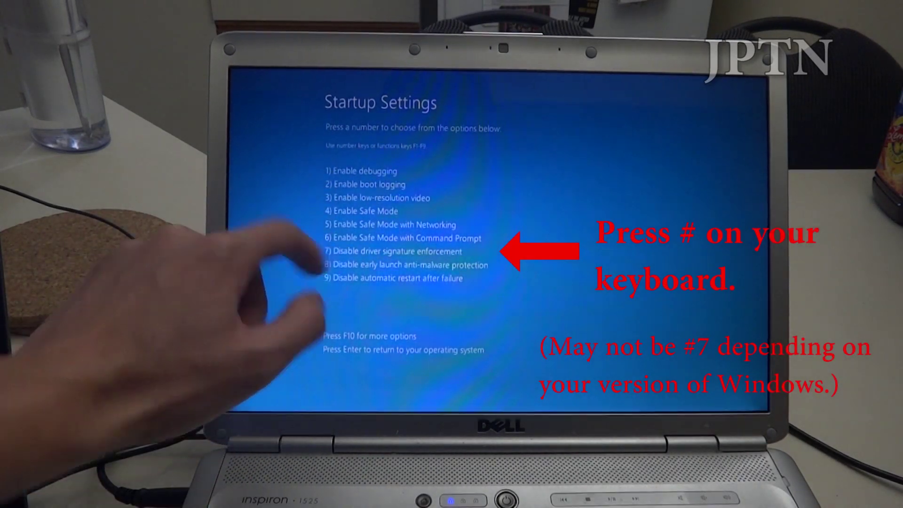
key(7)
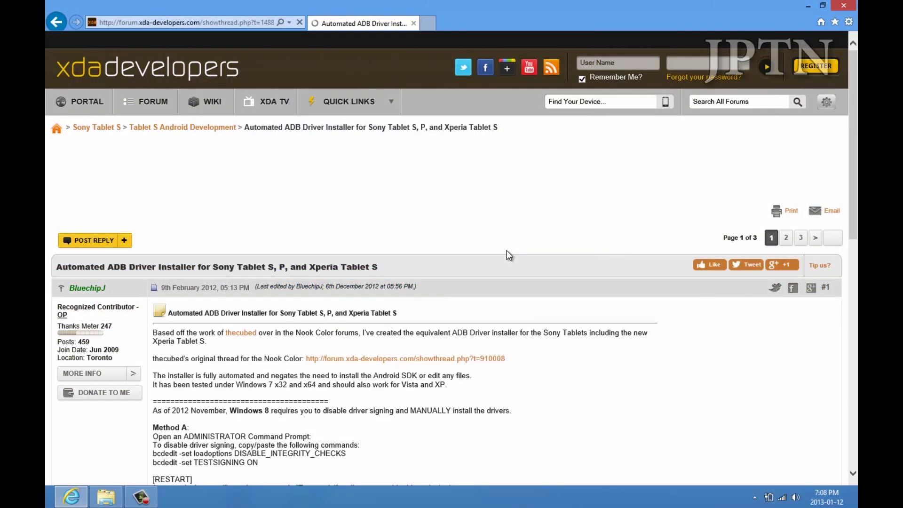
Step: Open the Samsung Galaxy S3, ADB-USB drivers guide, Flashtool and HTC One X support favorites in new tabs
scroll(506, 255, down, 1)
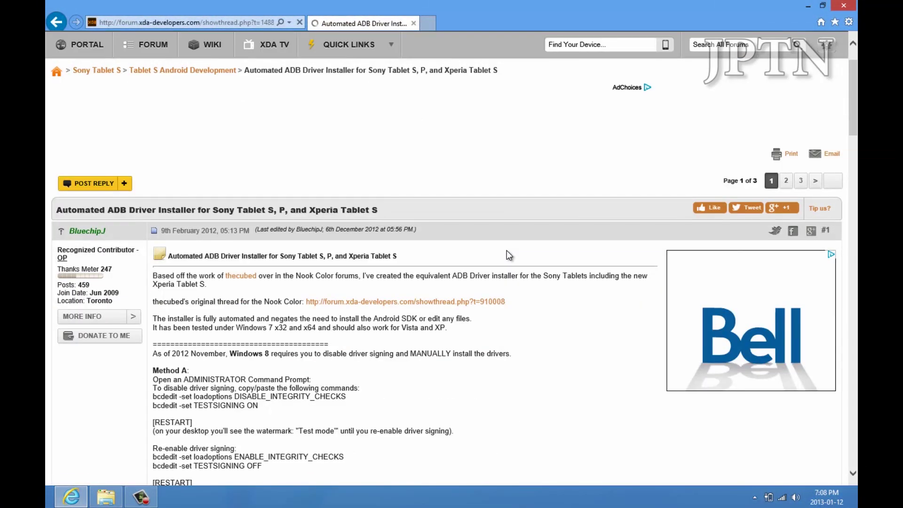
scroll(507, 217, down, 2)
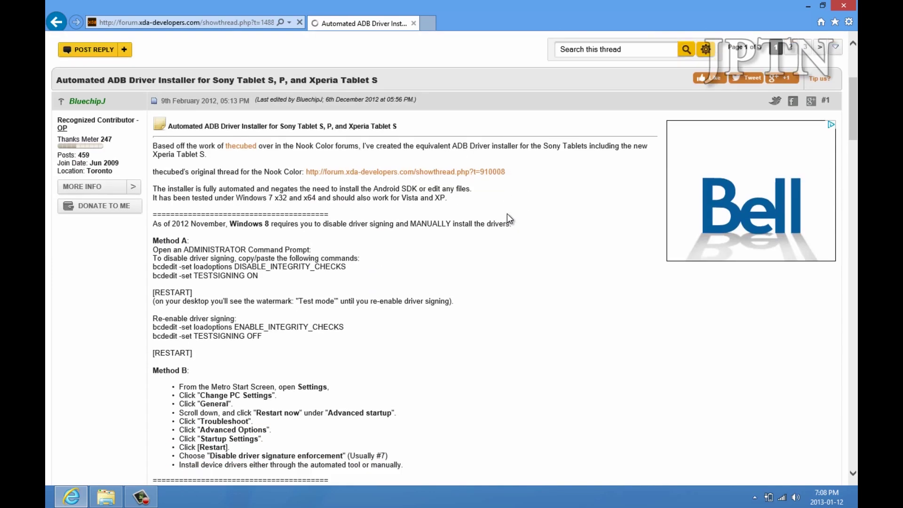
scroll(507, 214, down, 2)
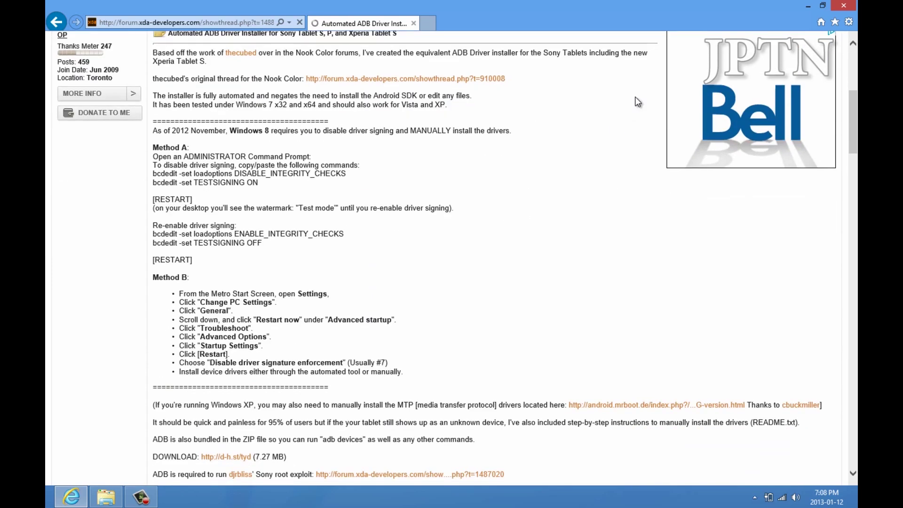
click(835, 21)
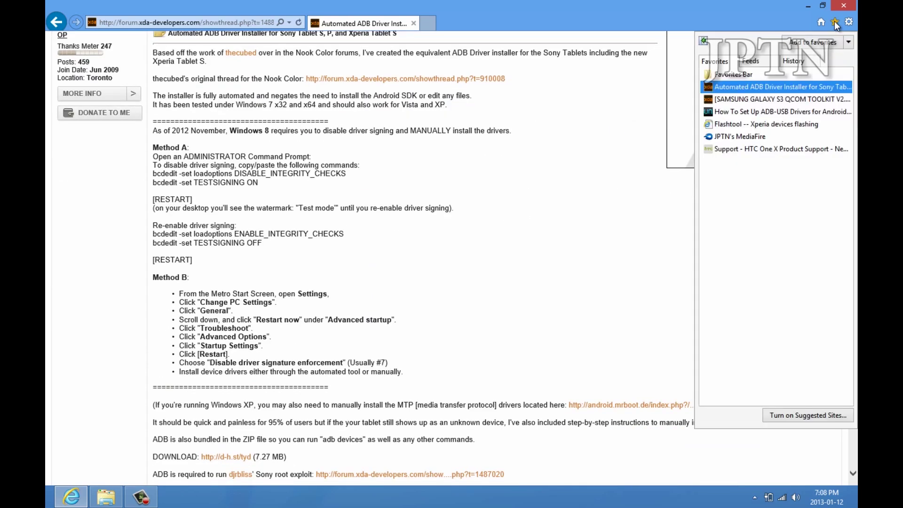
right_click(781, 99)
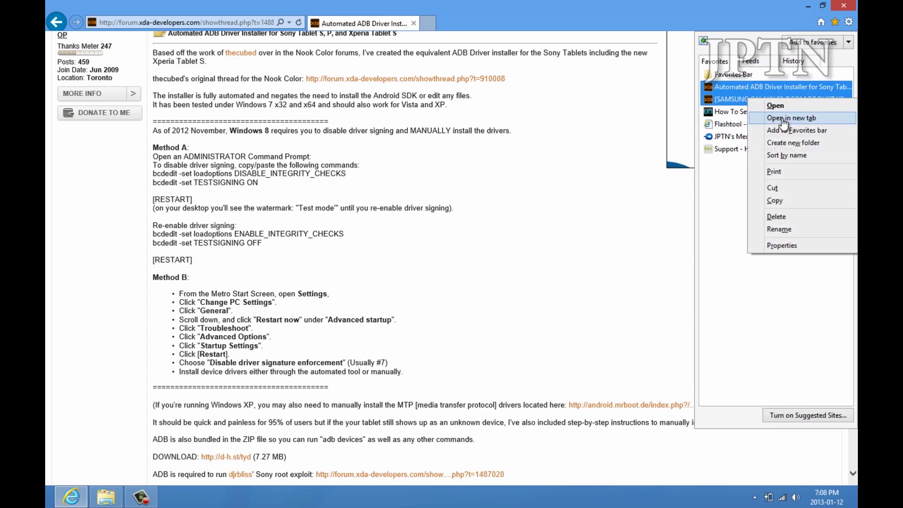
click(783, 119)
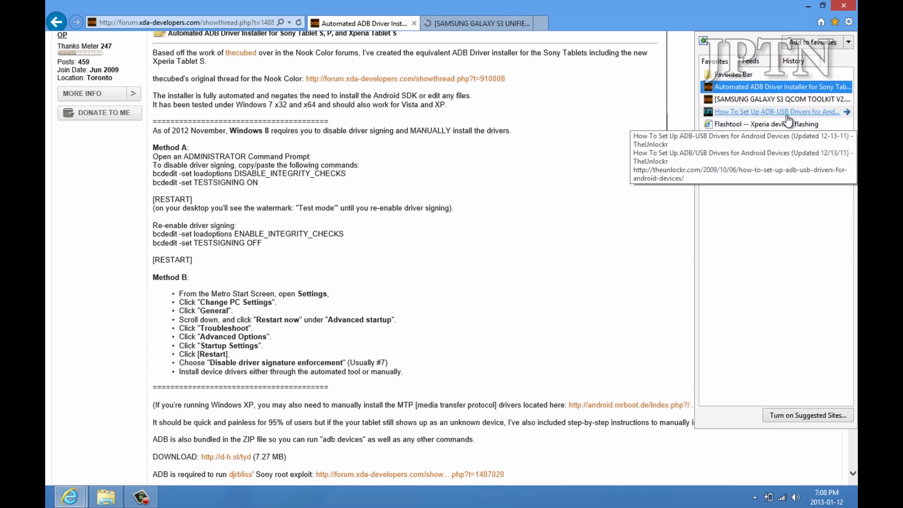
right_click(788, 118)
click(787, 134)
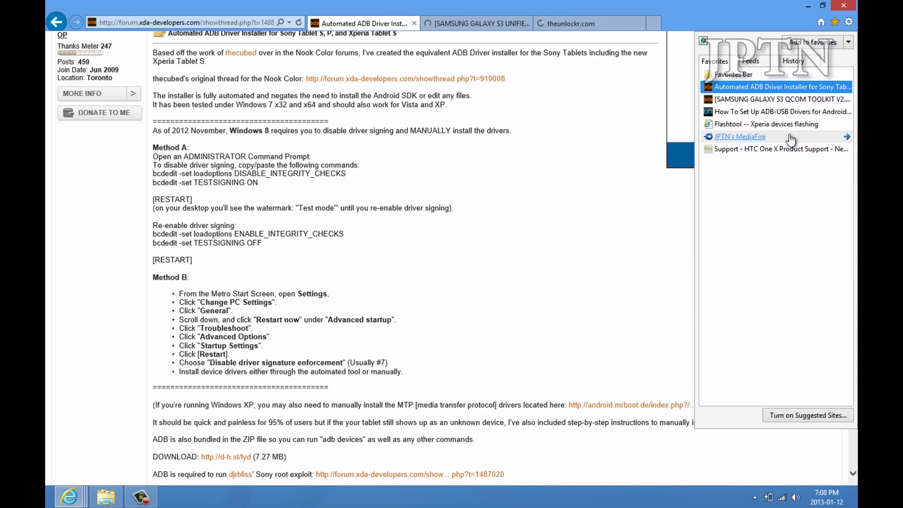
right_click(785, 124)
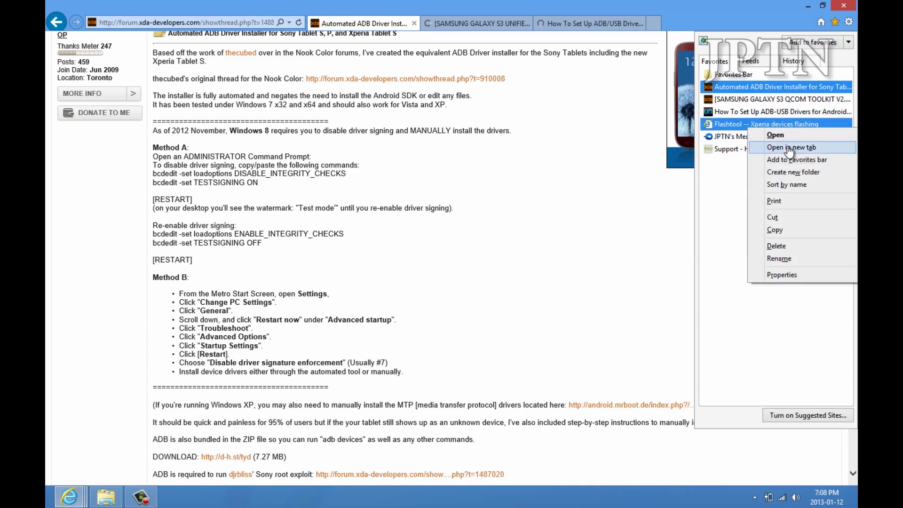
click(789, 148)
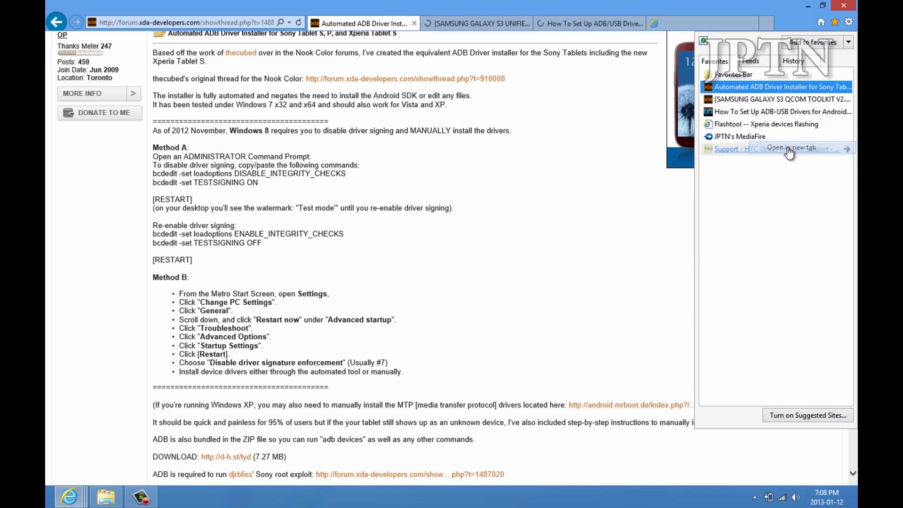
right_click(756, 151)
click(759, 164)
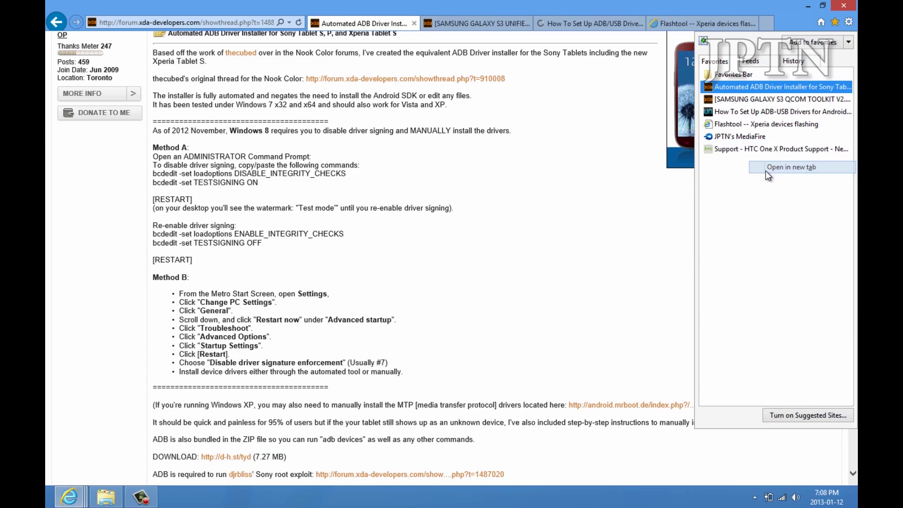
Step: Dismiss the Favorites list and switch to the Samsung Galaxy S3 toolkit thread
right_click(758, 136)
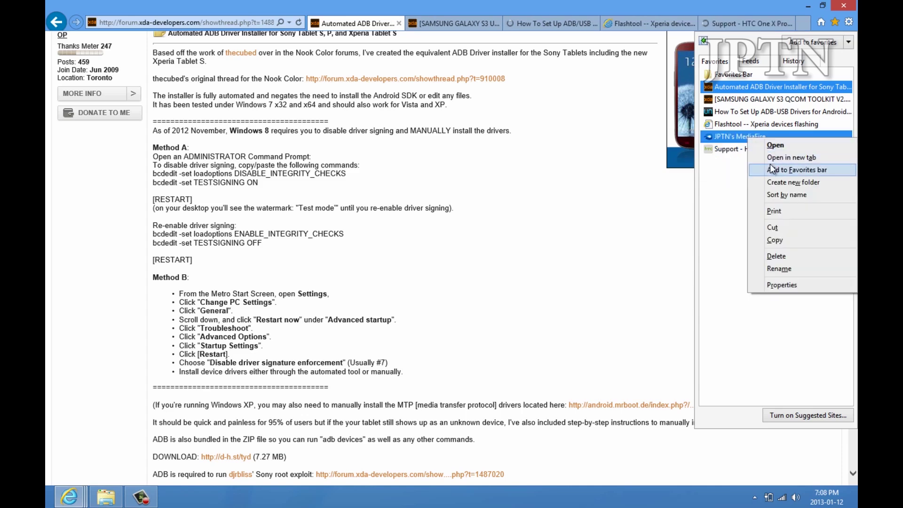
click(771, 169)
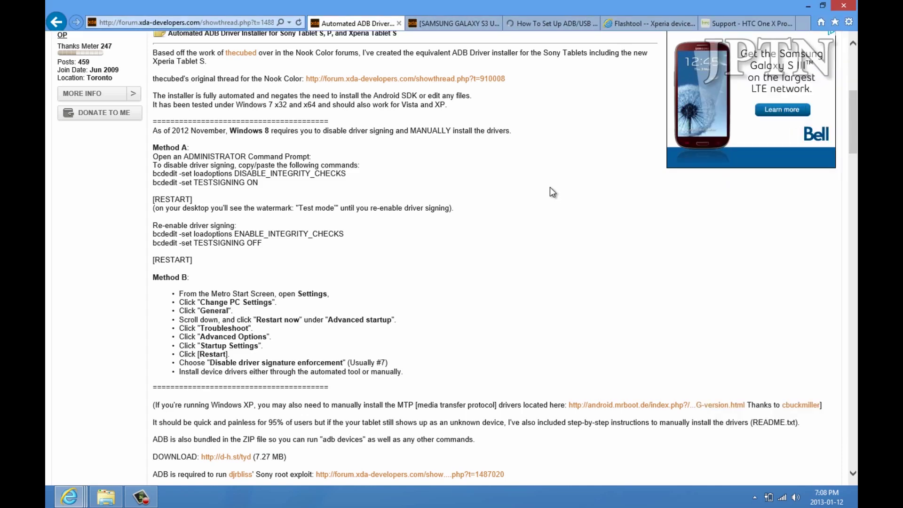
scroll(549, 187, down, 5)
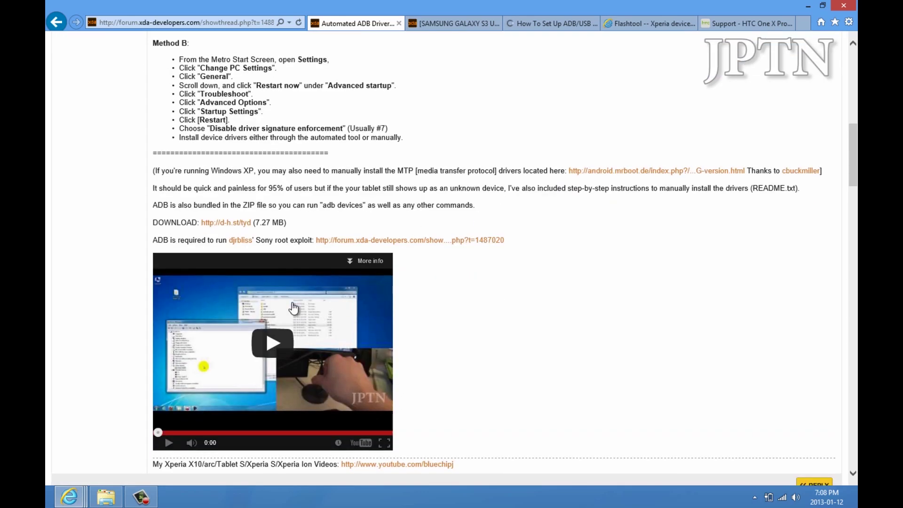
scroll(294, 308, down, 1)
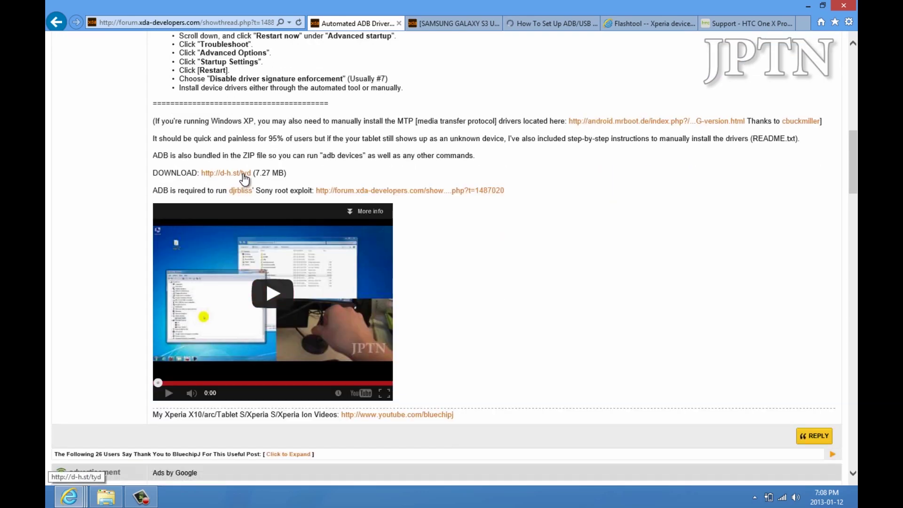
click(454, 23)
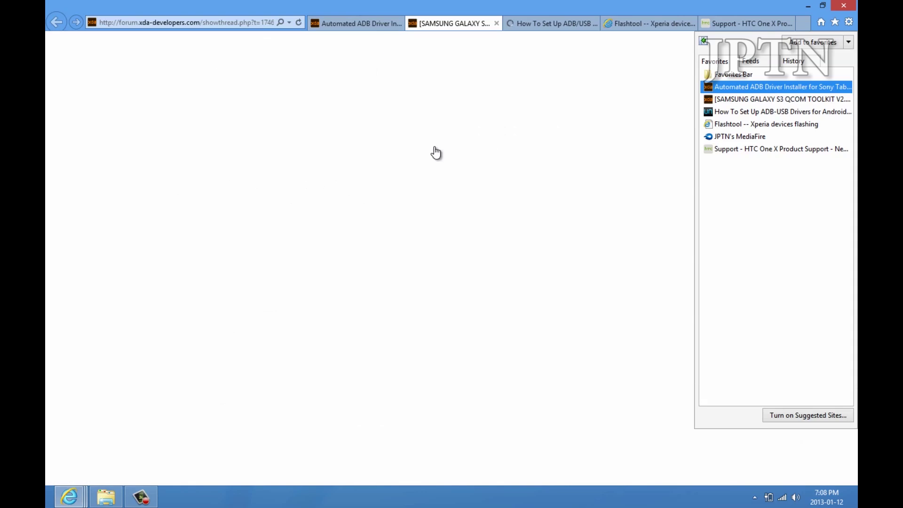
Step: Scroll through the Samsung Galaxy S3 toolkit thread
scroll(576, 317, down, 3)
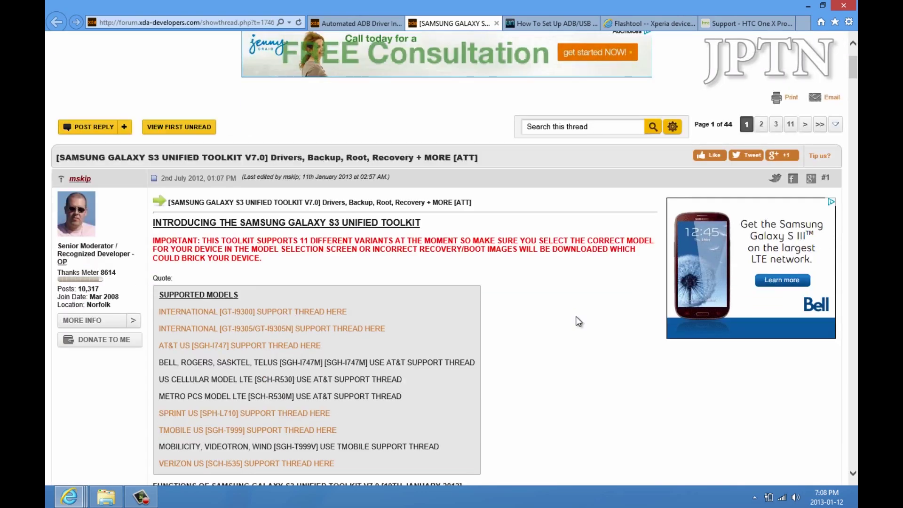
scroll(577, 317, up, 1)
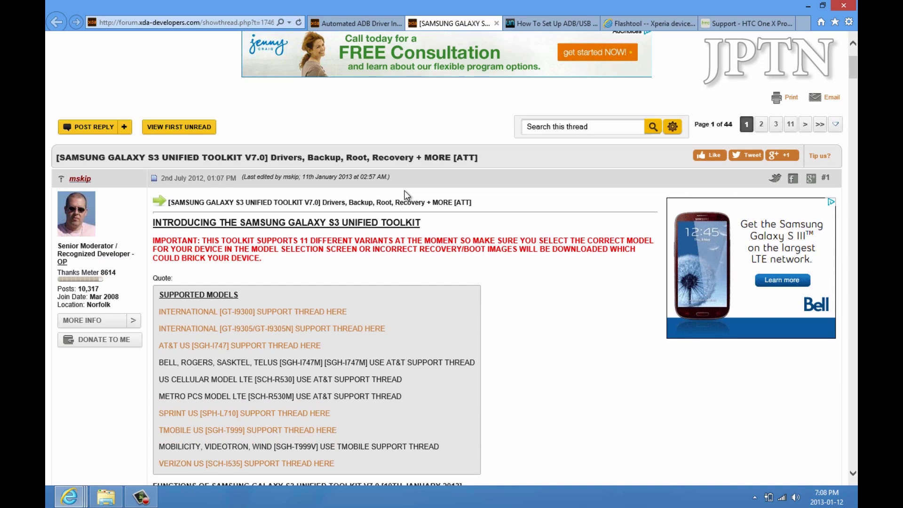
scroll(433, 258, down, 2)
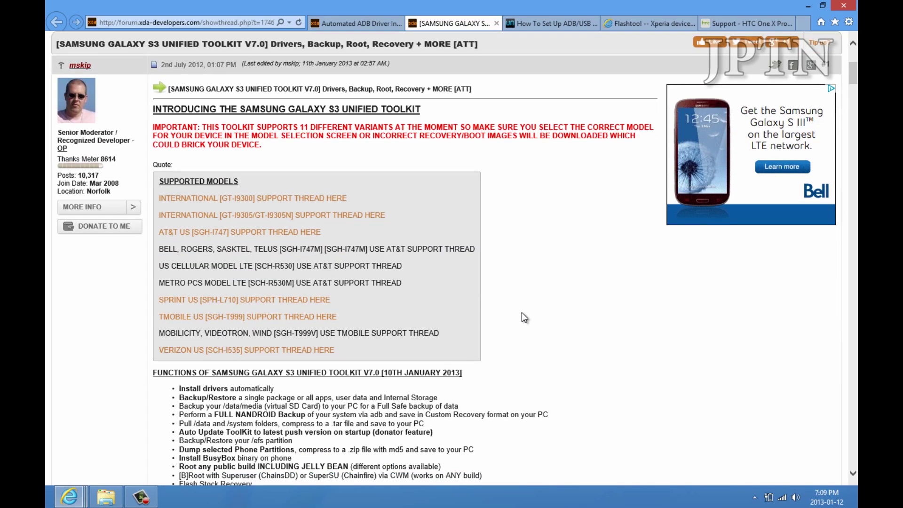
Step: Review the ADB/USB setup guide's driver list and commands, then move on to the Flashtool page
click(551, 29)
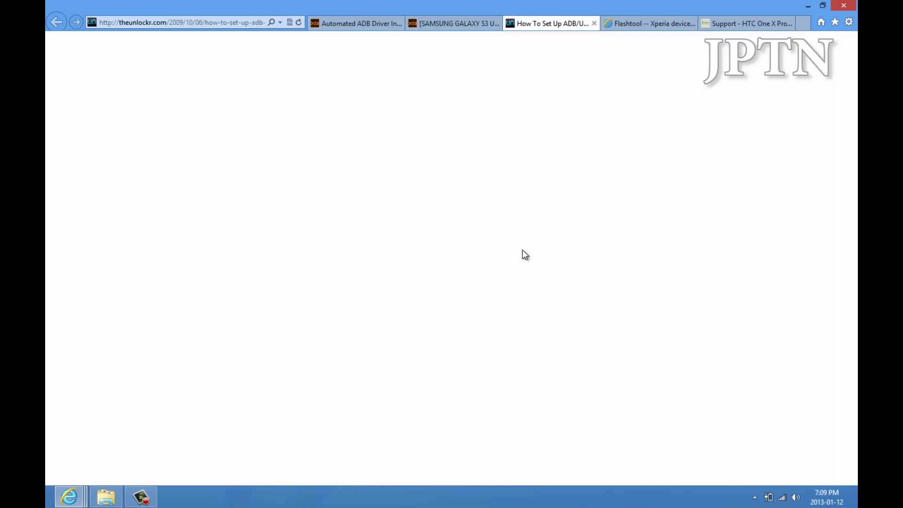
scroll(536, 271, down, 8)
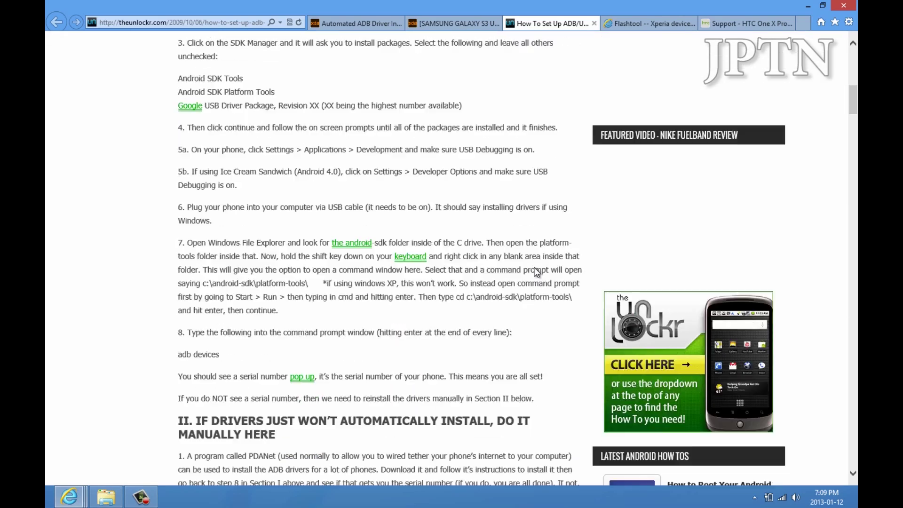
scroll(536, 272, down, 10)
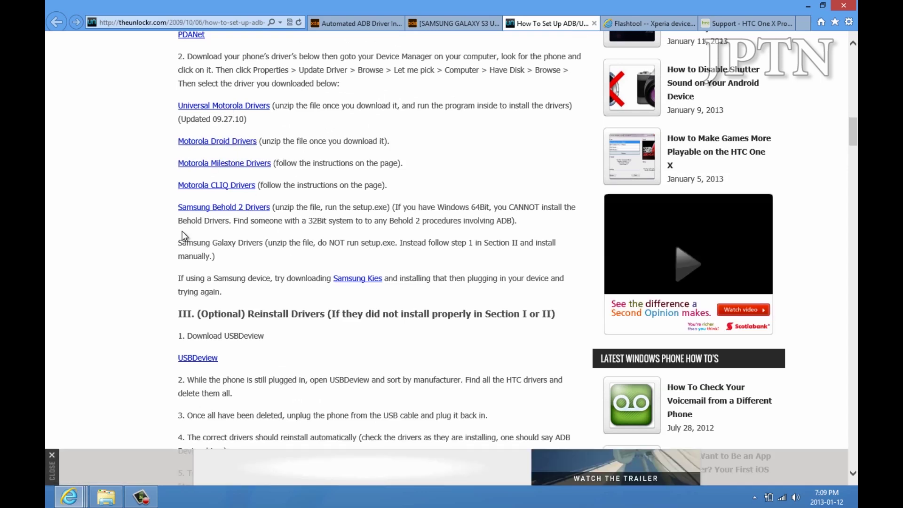
scroll(159, 276, down, 13)
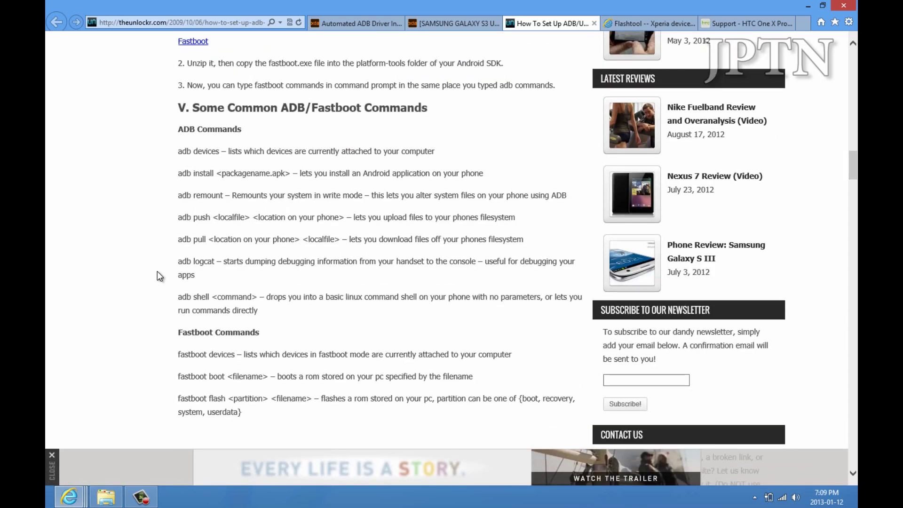
key(ctrl+Tab)
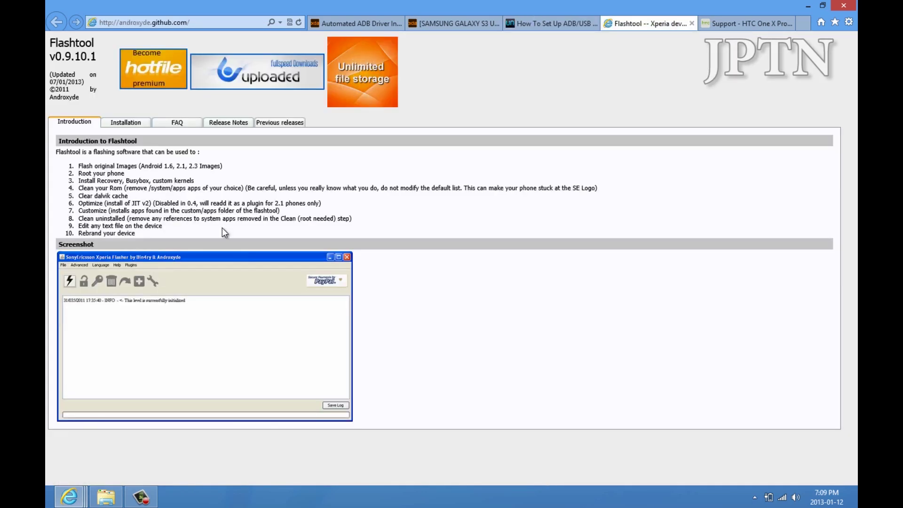
Step: View Flashtool's installation download links and the HTC One X support page, then minimise Internet Explorer
click(132, 125)
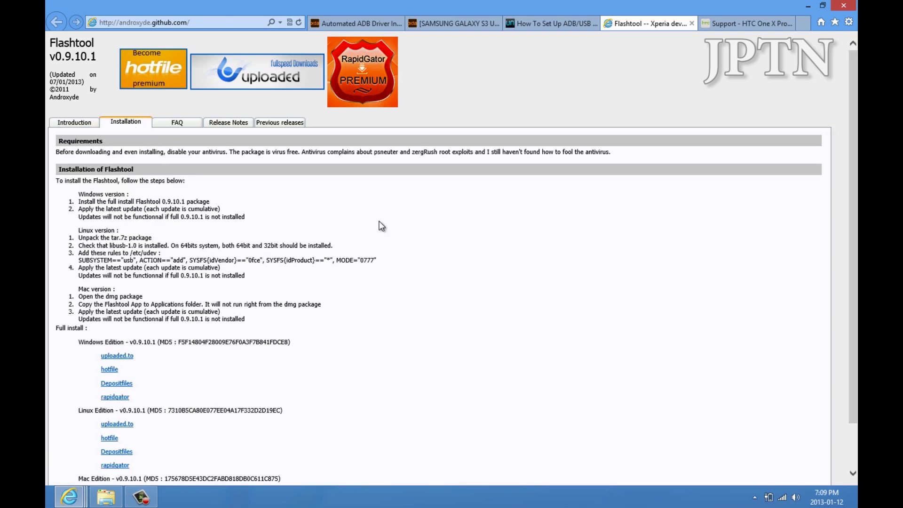
scroll(381, 227, down, 1)
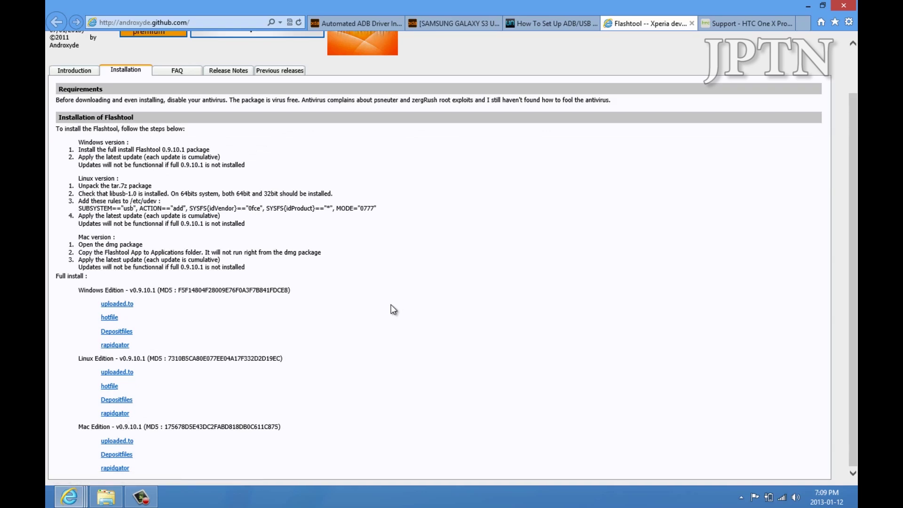
key(ctrl+Tab)
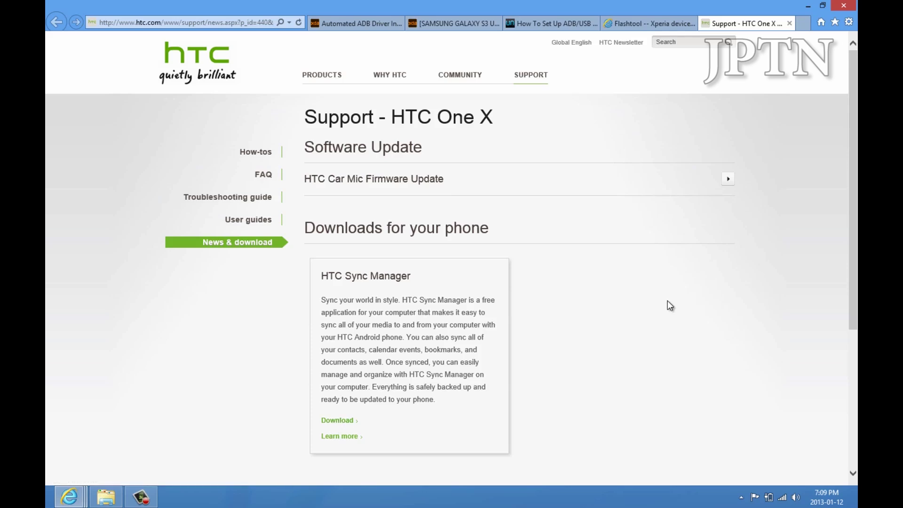
key(alt+space)
key(n)
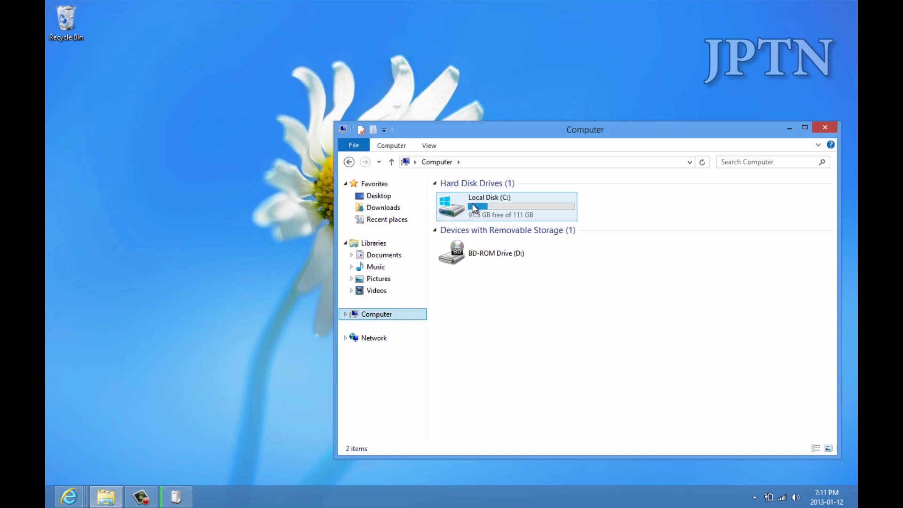
Step: Run the Flashtool-drivers installer from C:\Flashtool\drivers as administrator
double_click(474, 208)
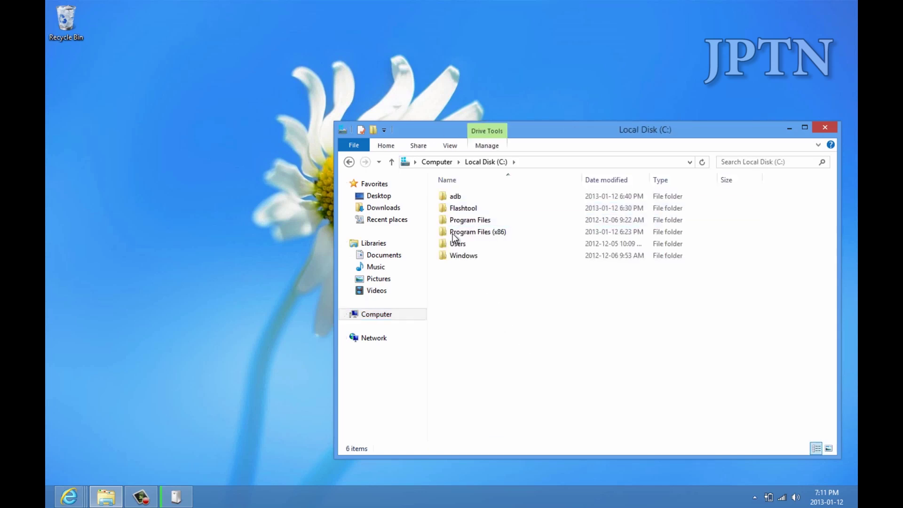
double_click(464, 208)
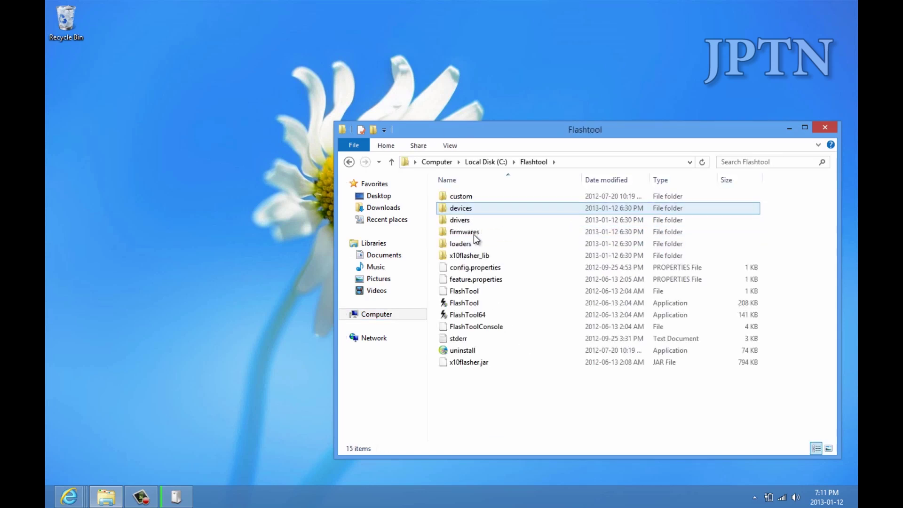
double_click(473, 222)
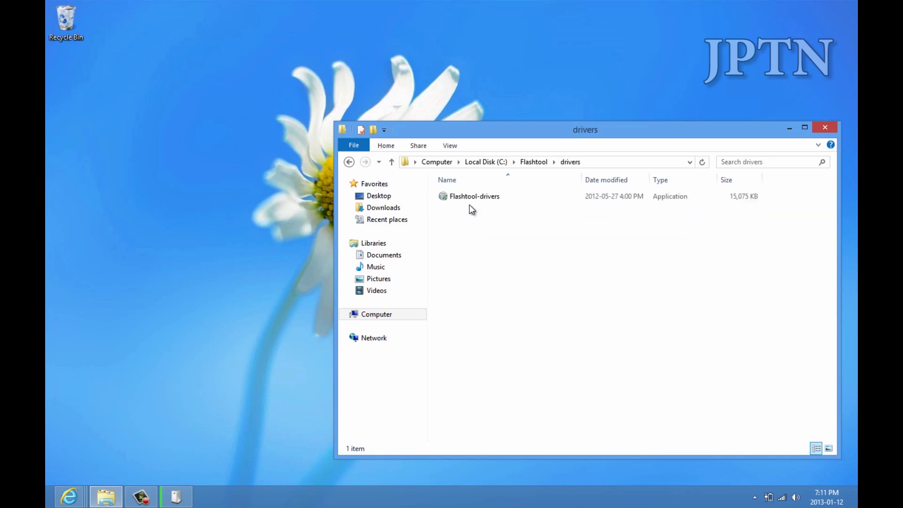
right_click(470, 201)
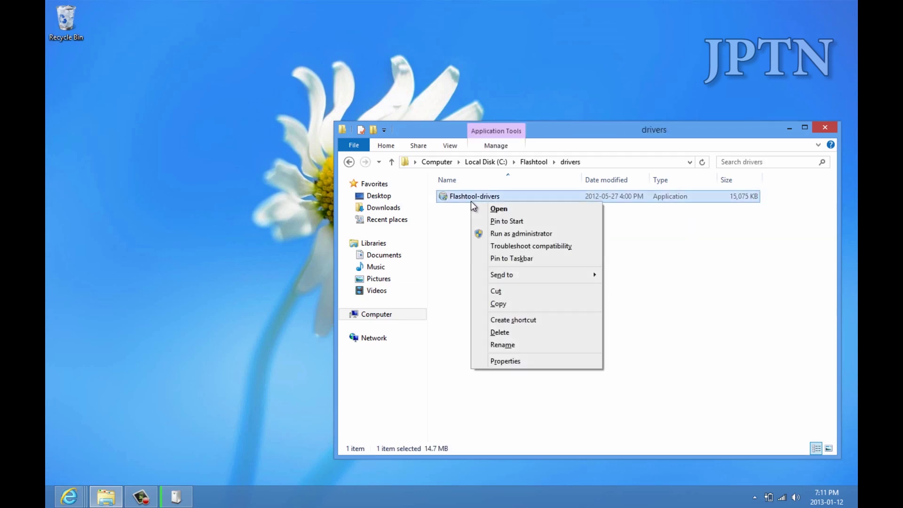
click(496, 234)
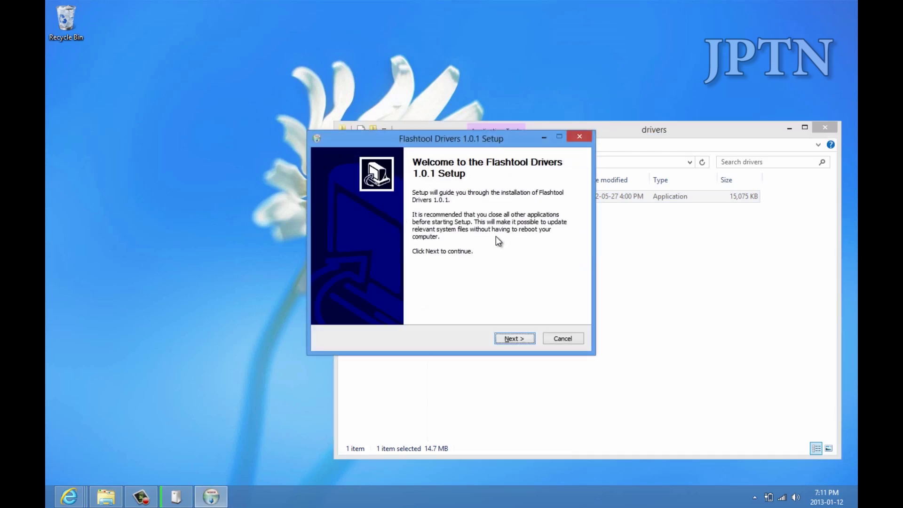
Step: Advance to component selection and tick Flashmode, Fastboot and Xperia S, NX, acro HD drivers
click(505, 343)
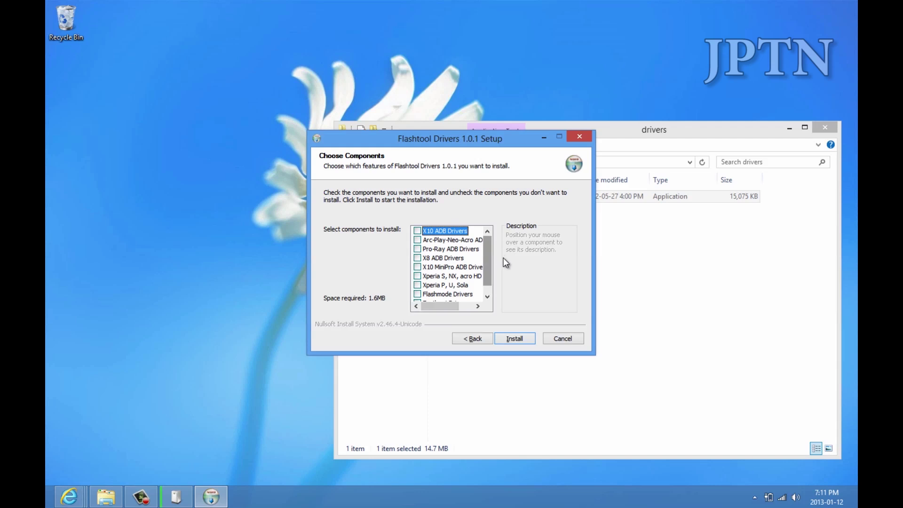
key(Down)
key(Down)
key(Down)
key(Down)
key(Down)
key(Down)
key(Down)
key(Down)
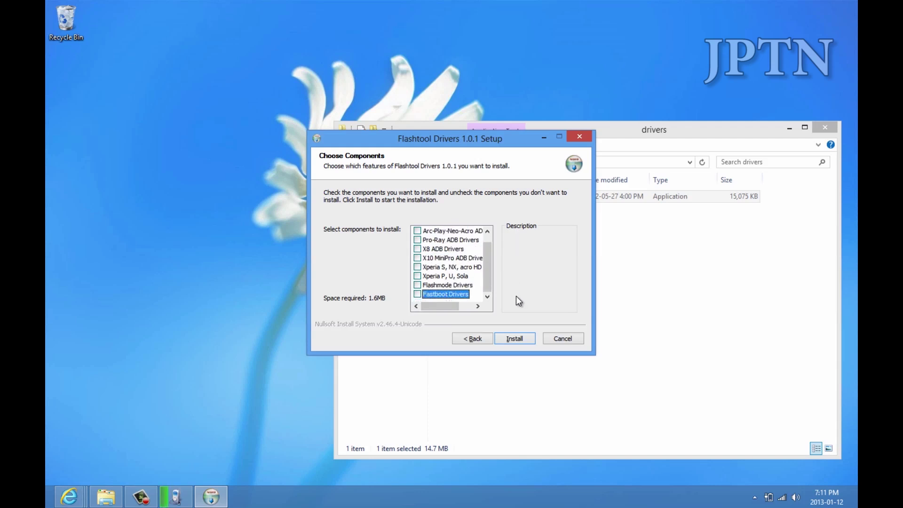
key(Up)
key(Up)
key(Up)
key(Down)
key(Down)
key(Down)
key(Up)
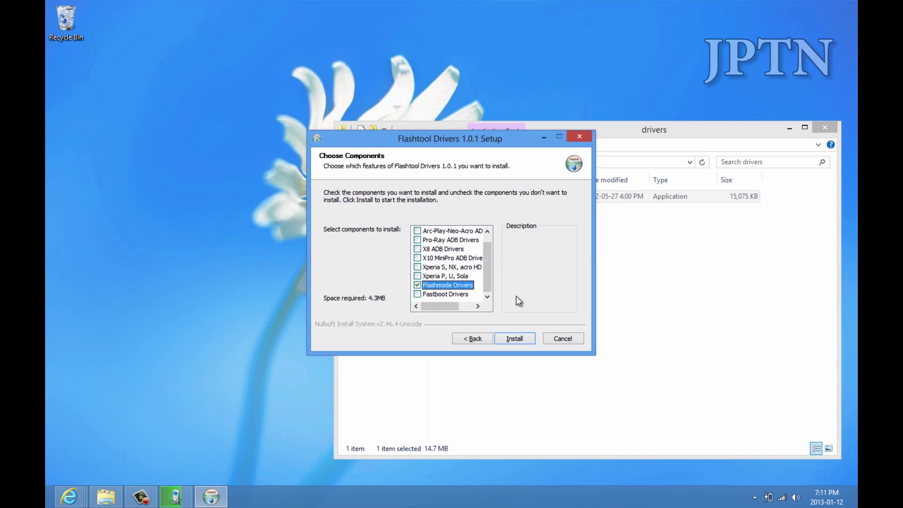
key(Down)
key(space)
key(Up)
key(Up)
key(Up)
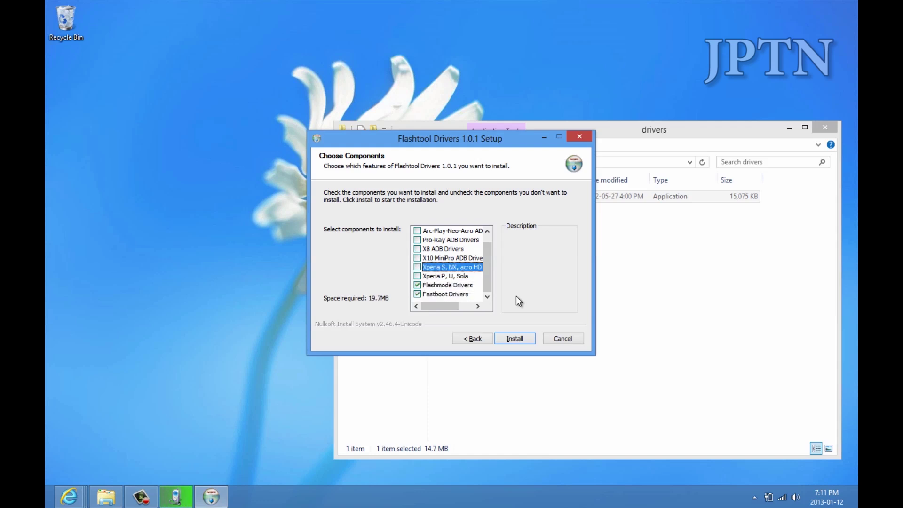
key(space)
key(Up)
key(Up)
key(Up)
key(Up)
key(Up)
key(Down)
key(Down)
key(Down)
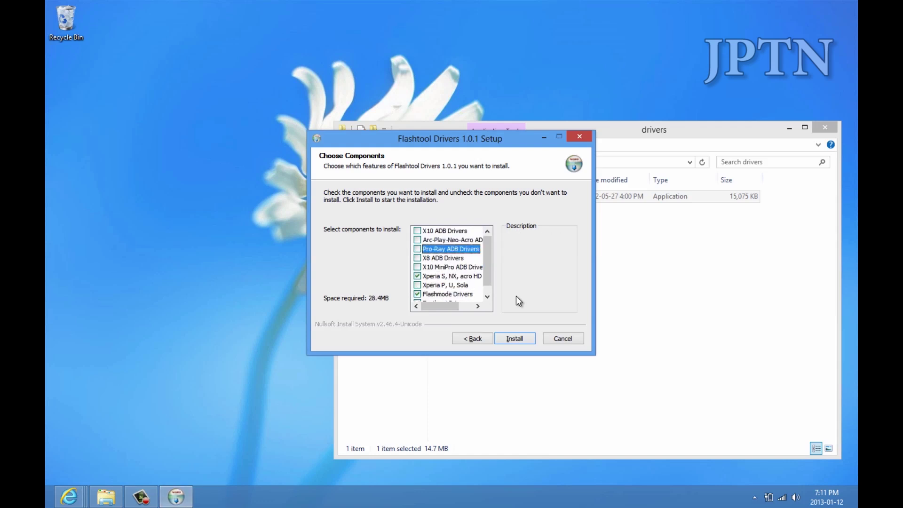
Step: Start the driver installation and accept each unverified Sony Ericsson driver anyway
click(521, 336)
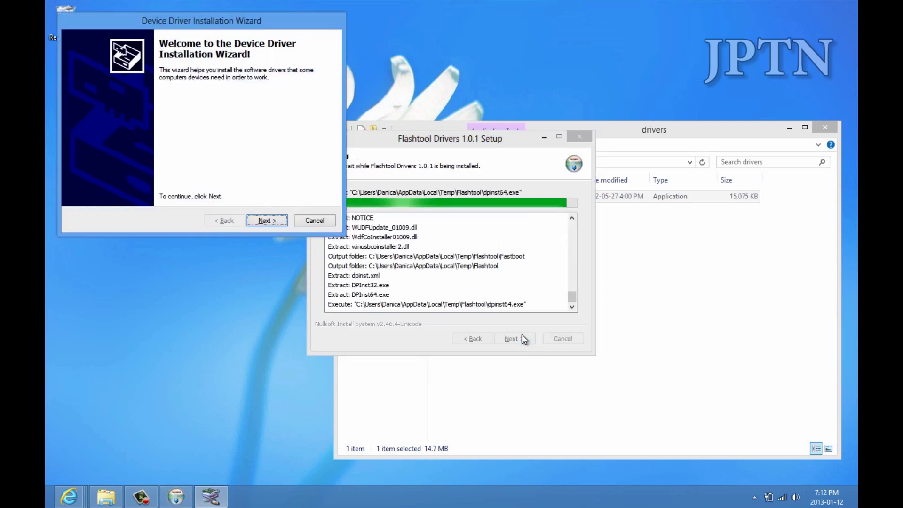
click(279, 221)
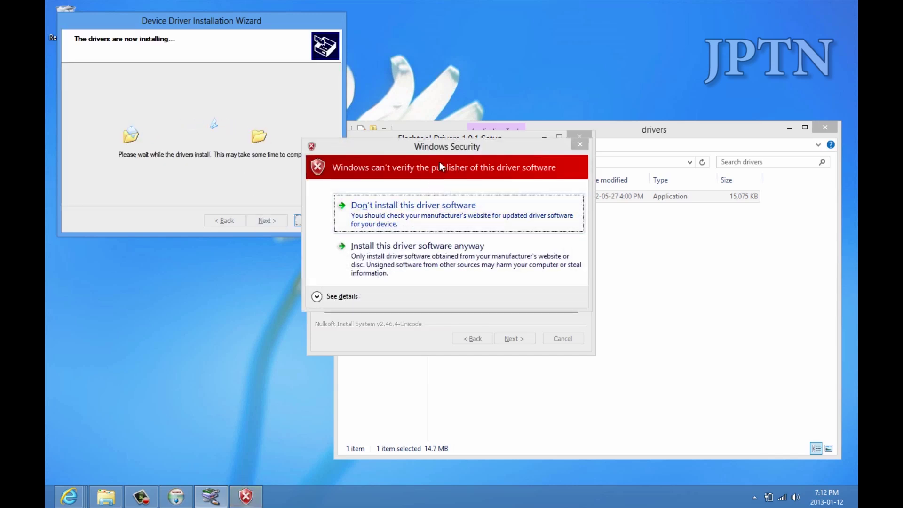
click(426, 254)
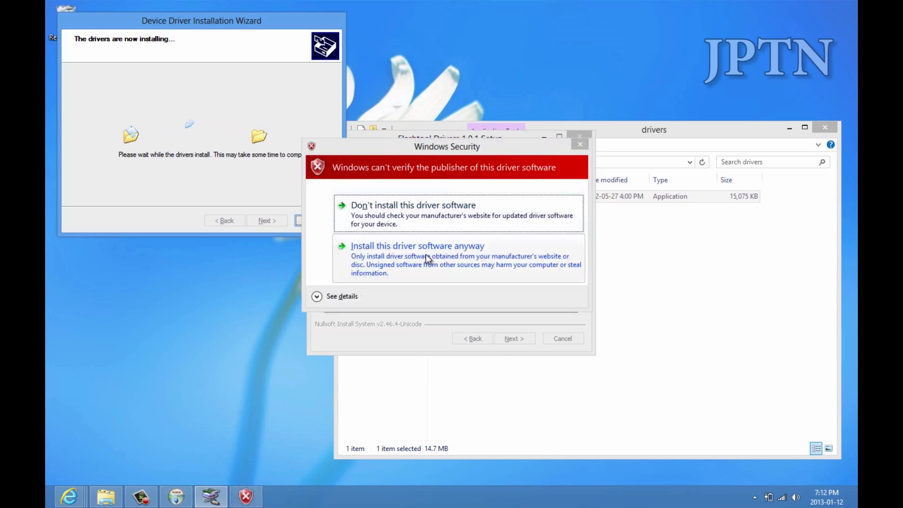
click(425, 254)
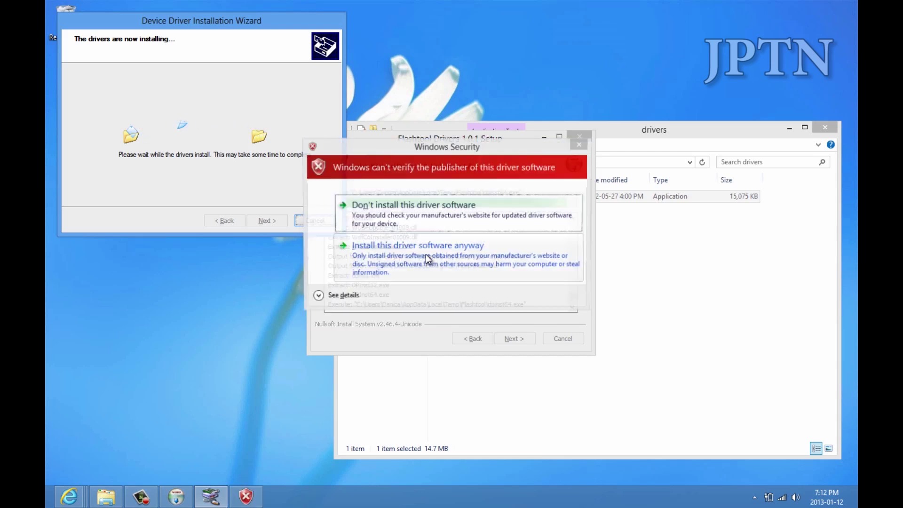
click(425, 254)
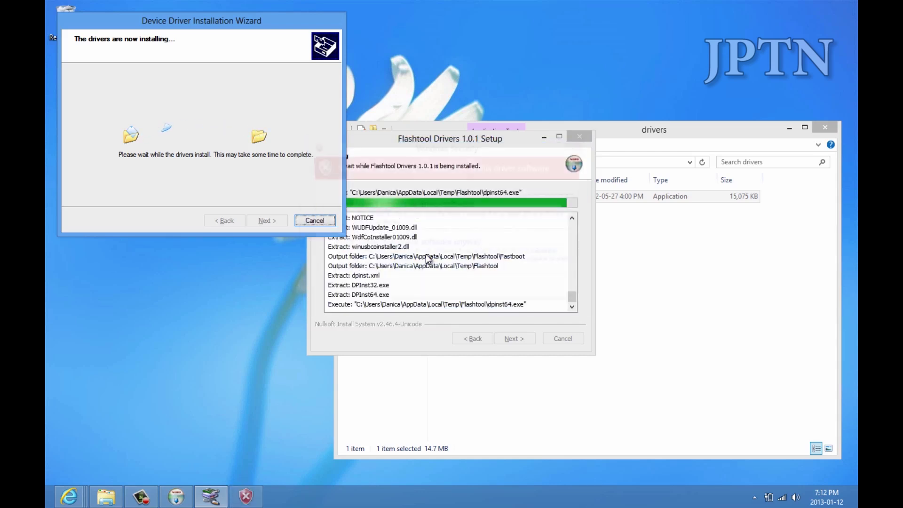
click(425, 254)
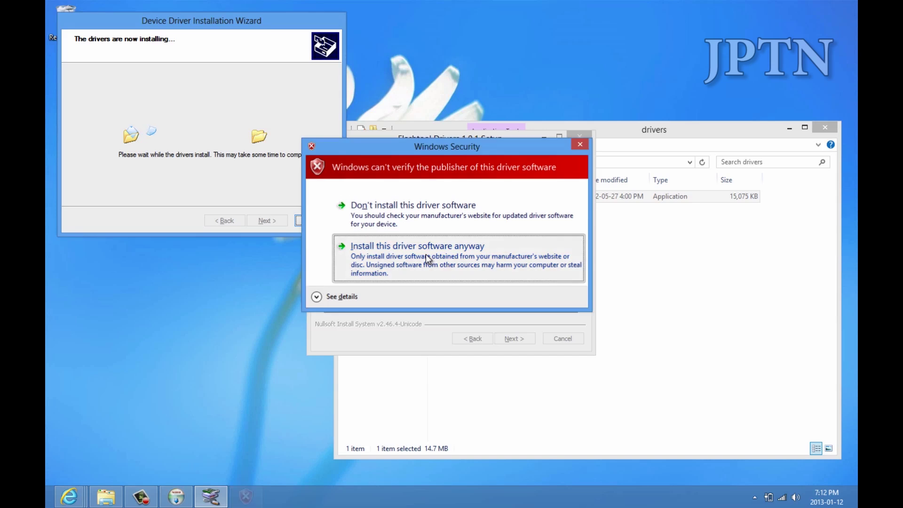
click(425, 254)
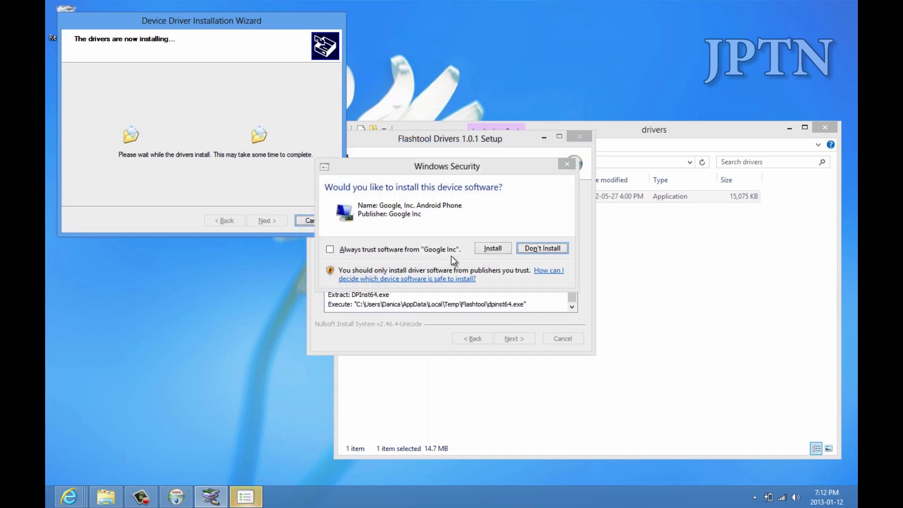
Step: Approve the unverified Google Android Phone drivers and close the finished installation wizard
click(492, 249)
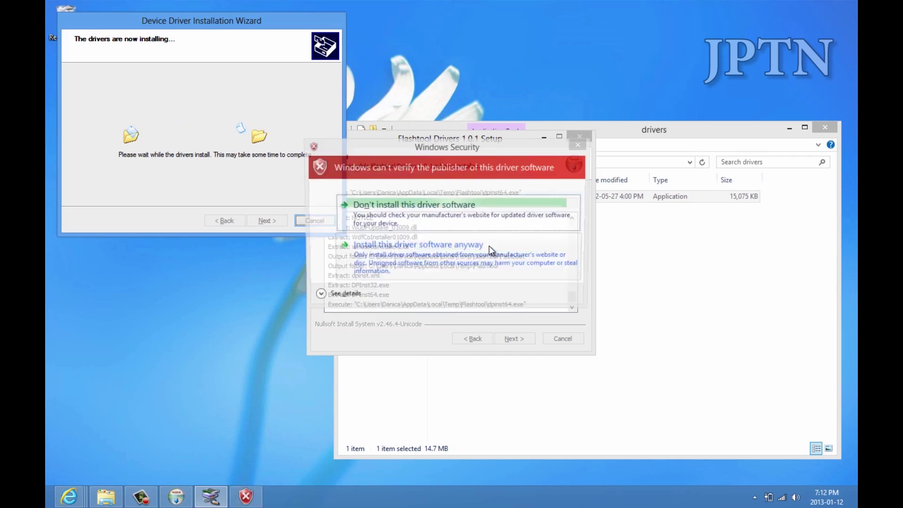
click(489, 246)
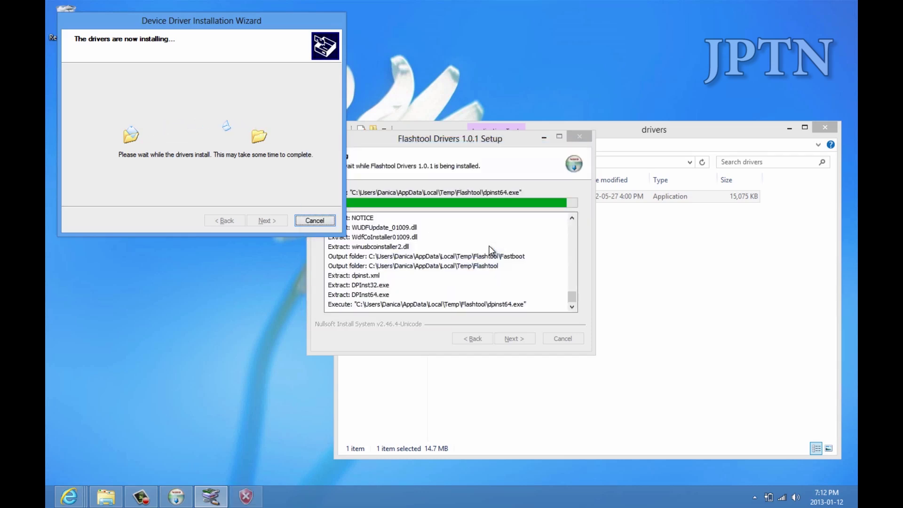
click(490, 245)
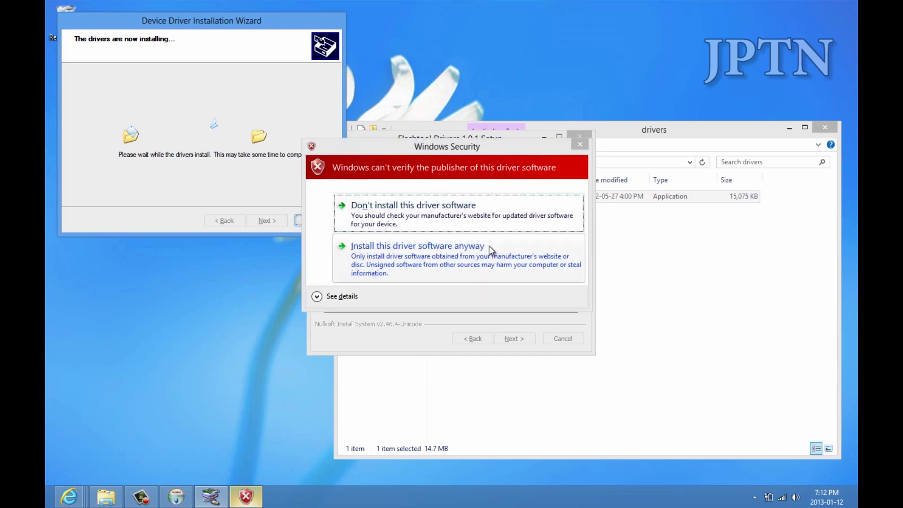
click(489, 245)
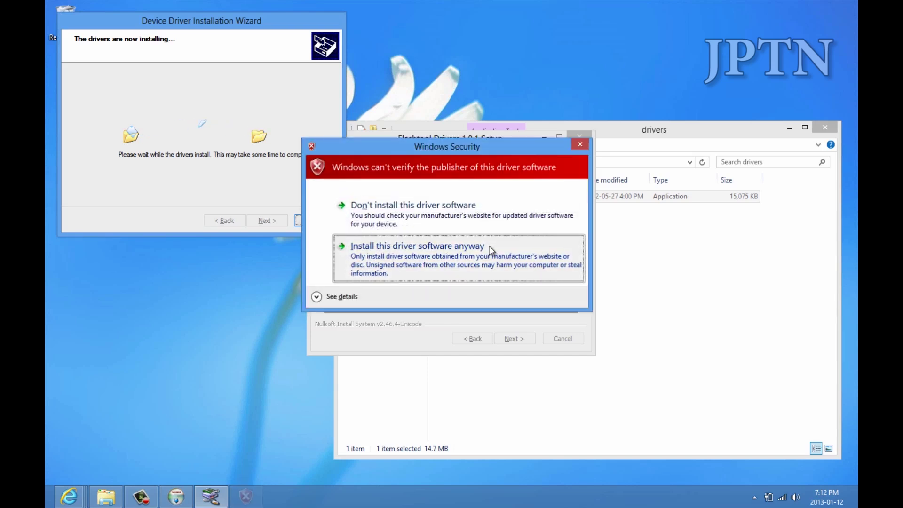
click(489, 245)
click(489, 247)
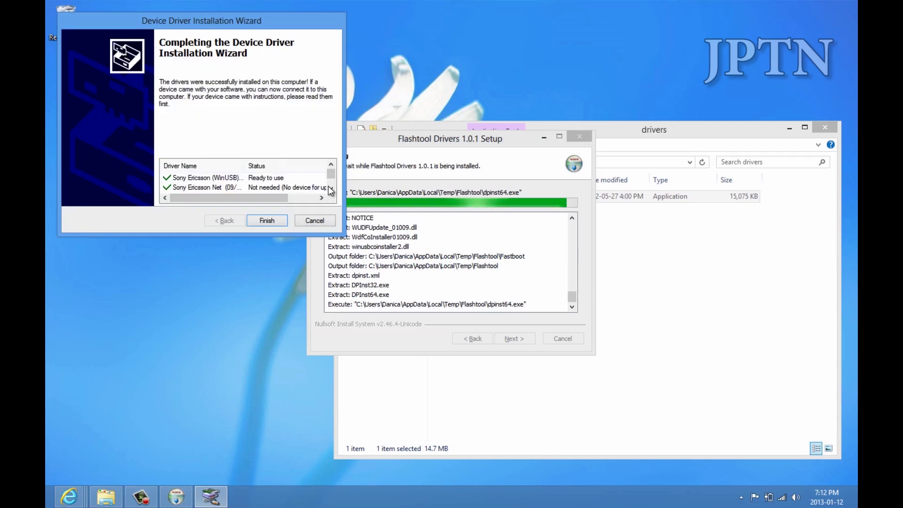
click(331, 189)
click(332, 188)
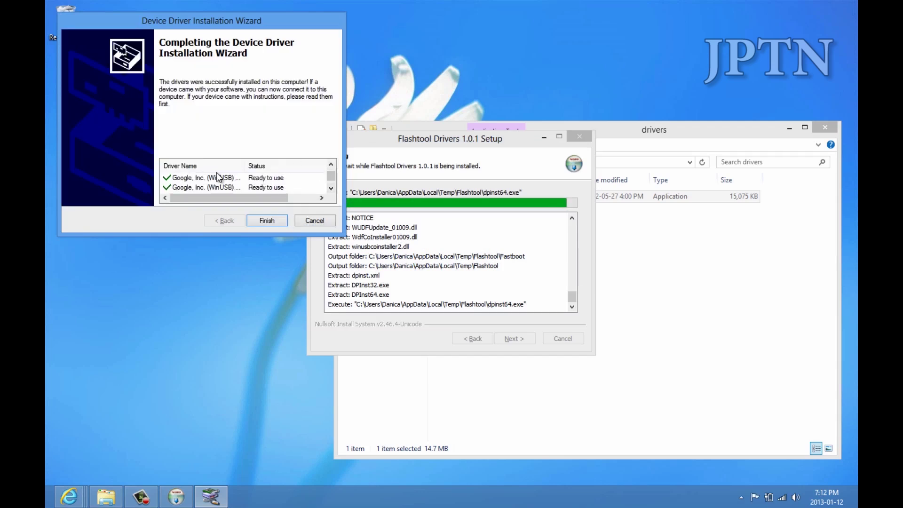
click(278, 219)
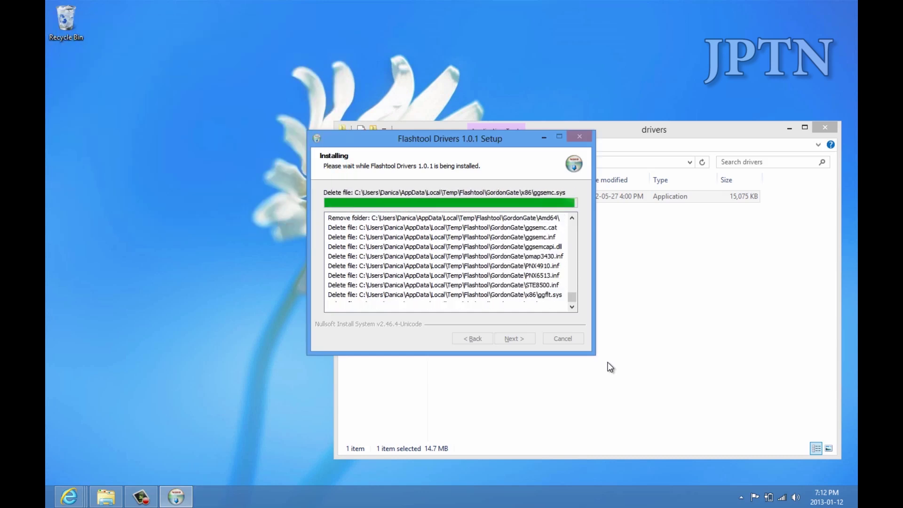
Step: Close Flashtool Drivers Setup and go up two folders to Local Disk (C:)
click(518, 335)
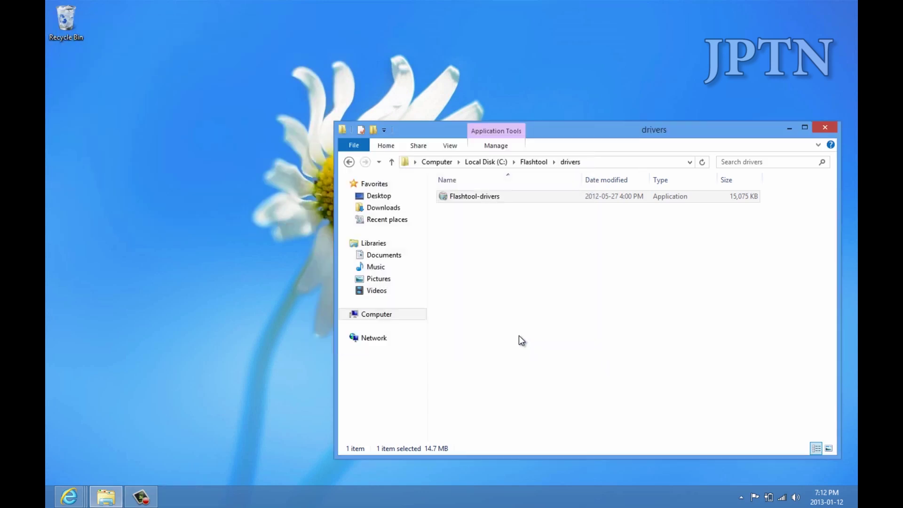
key(alt+Up)
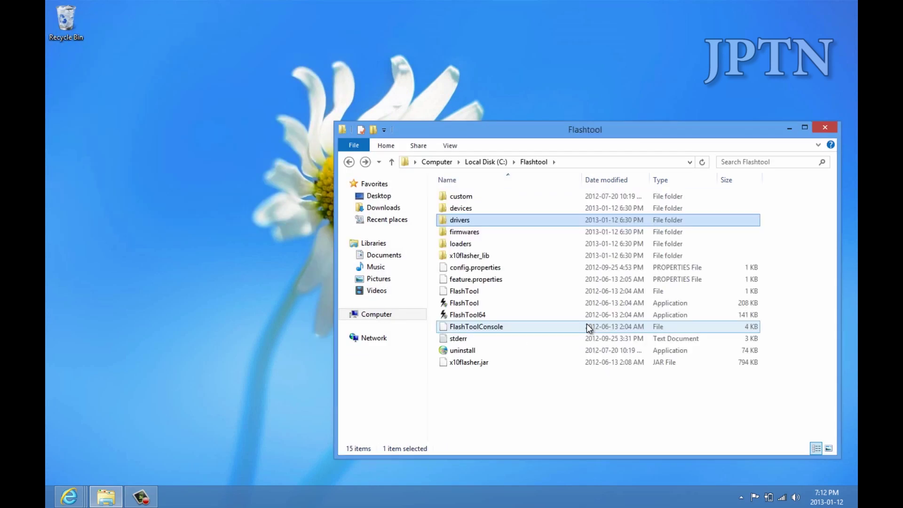
key(alt+Up)
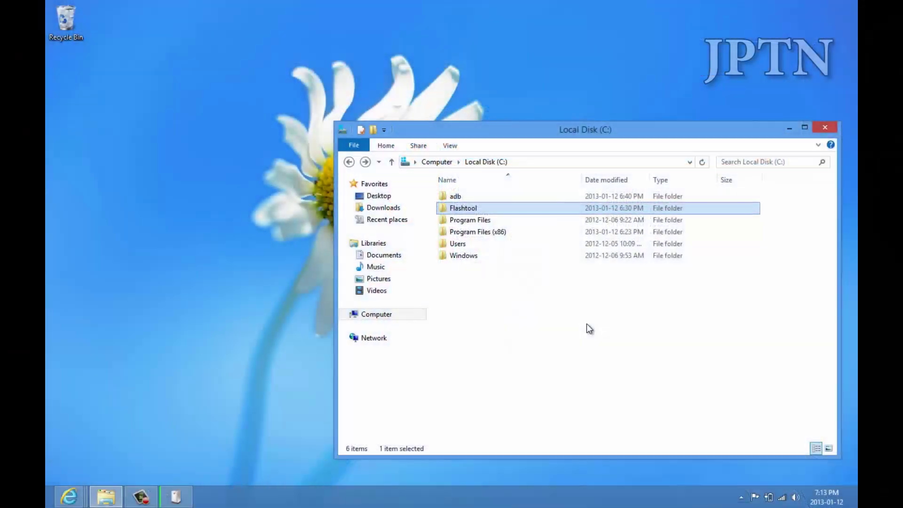
Step: Open C:\adb, launch START.bat for a command prompt and run 'adb devices'
key(alt+Up)
key(Return)
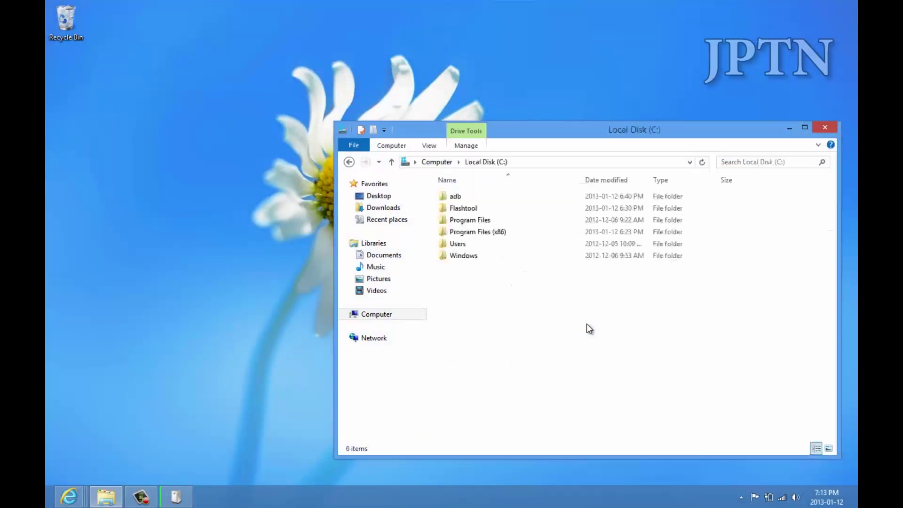
key(Down)
key(Return)
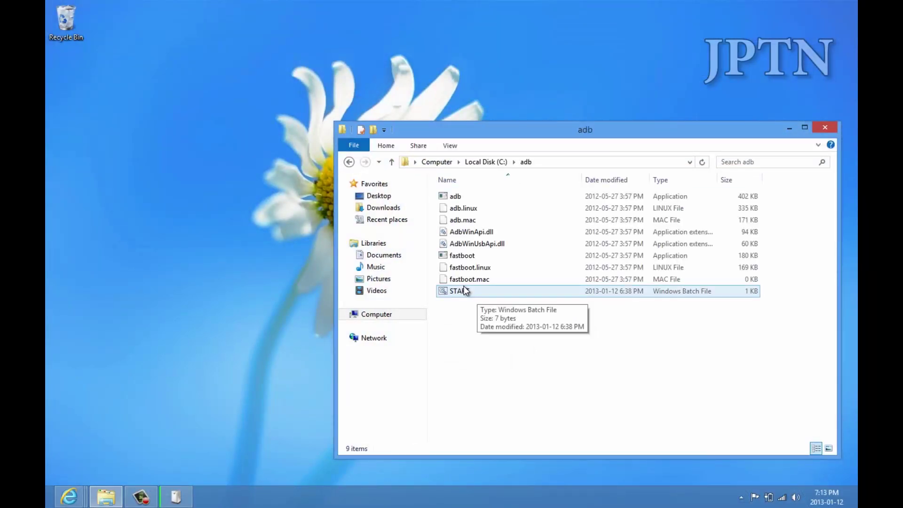
double_click(465, 291)
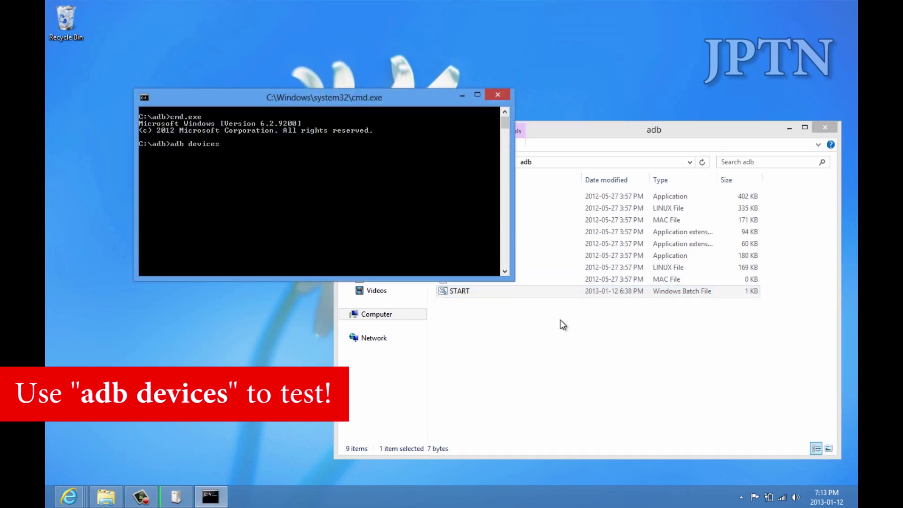
key(Return)
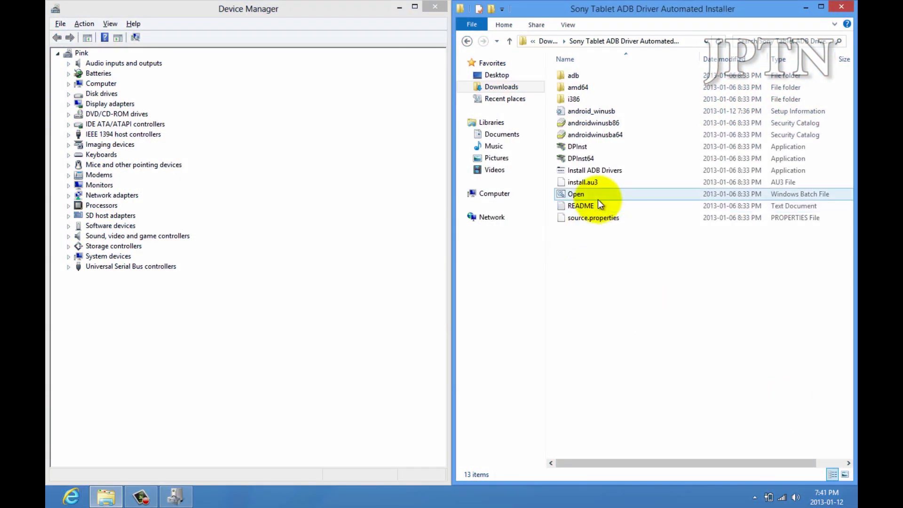
Step: Open the README snapped right beside Device Manager and highlight its manual-install steps through Have Disk
double_click(592, 205)
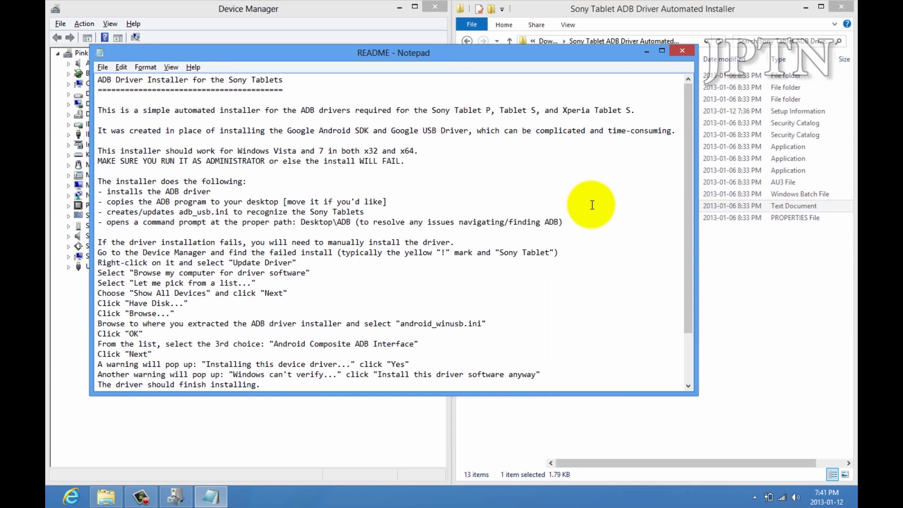
key(super+Right)
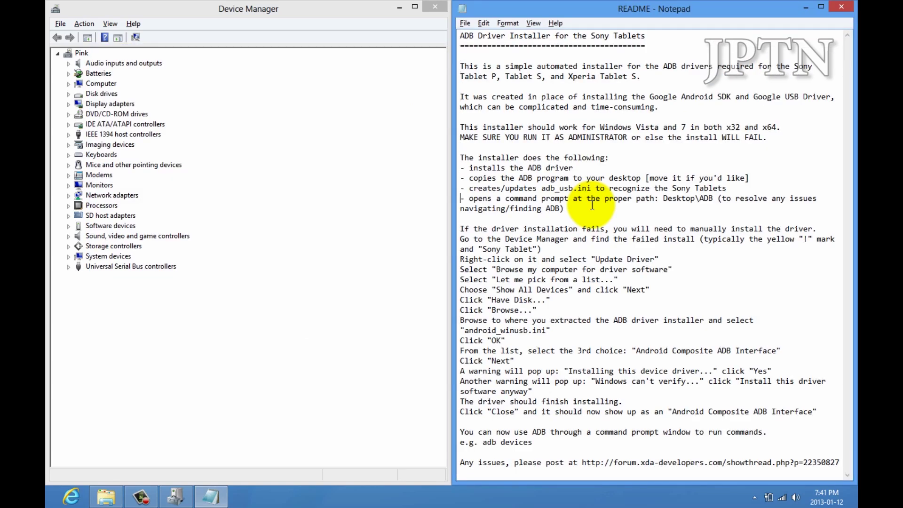
key(shift+Down)
key(shift+Down)
key(shift+Down)
key(shift+Down)
key(shift+Down)
key(shift+Down)
key(shift+Down)
key(shift+Down)
key(shift+Down)
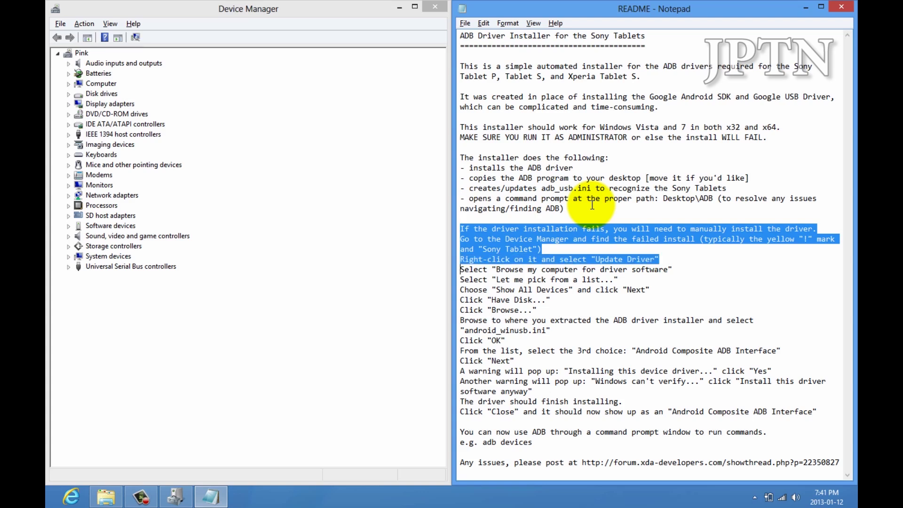
key(Up)
key(Up)
key(Up)
key(Up)
key(Up)
key(Up)
key(shift+Down)
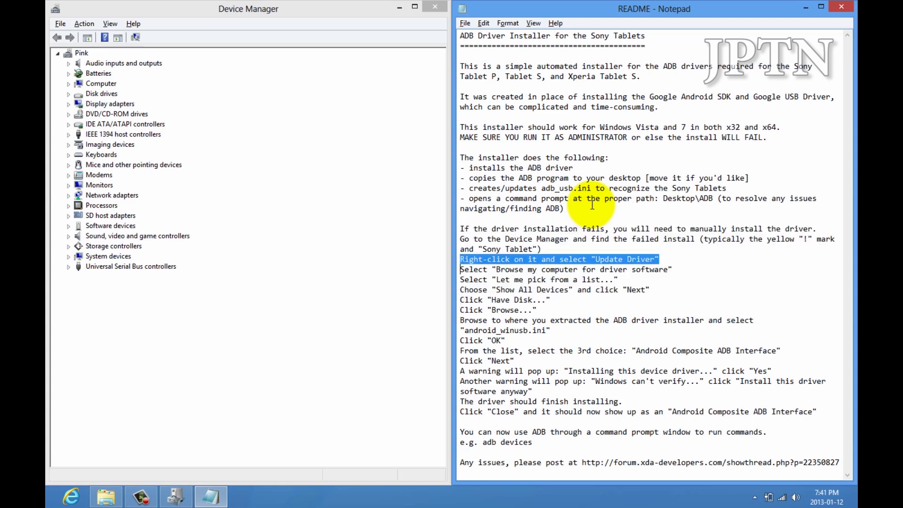
key(shift+Down)
key(shift+Down)
key(shift+Down)
key(shift+Down)
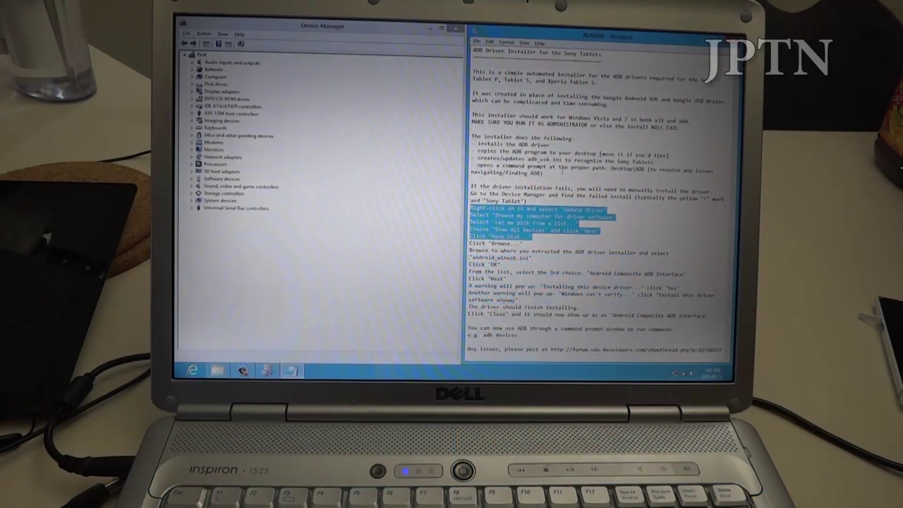
key(Down)
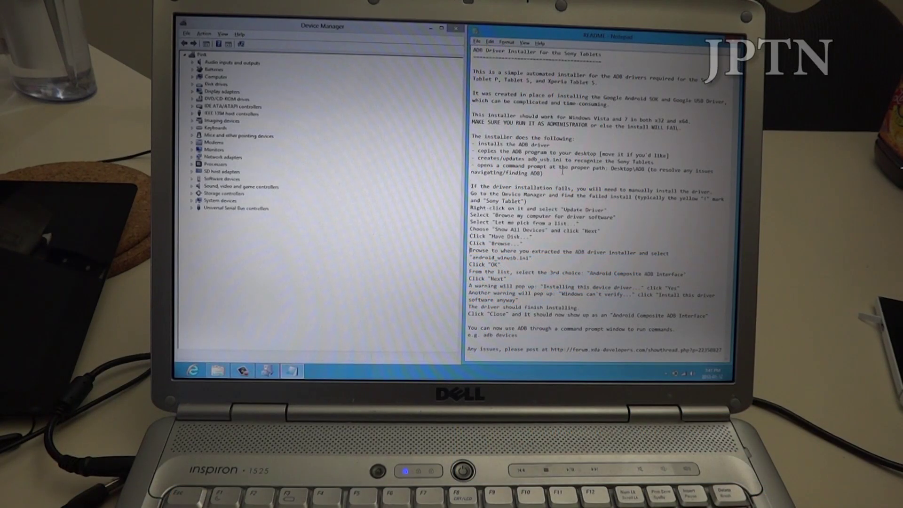
click(333, 150)
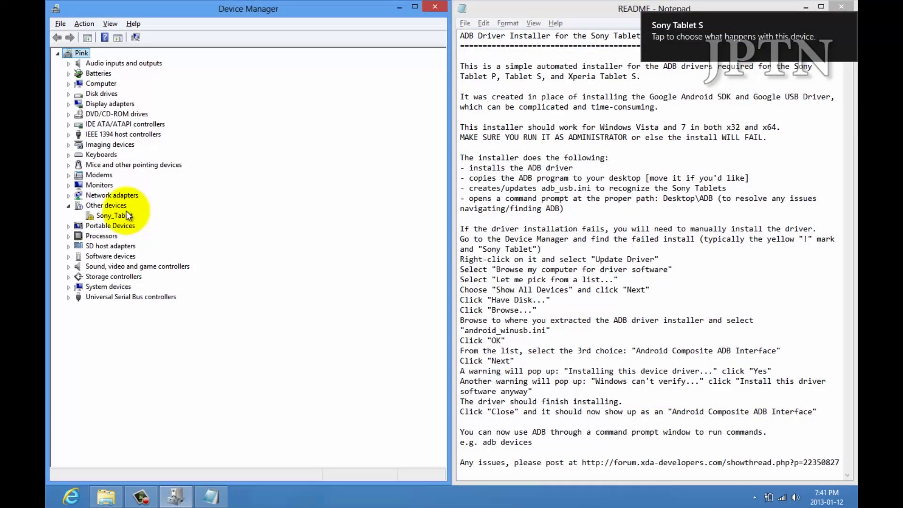
Step: Start a manual driver update for Sony_Tablet, picking from a list with Have Disk
click(126, 212)
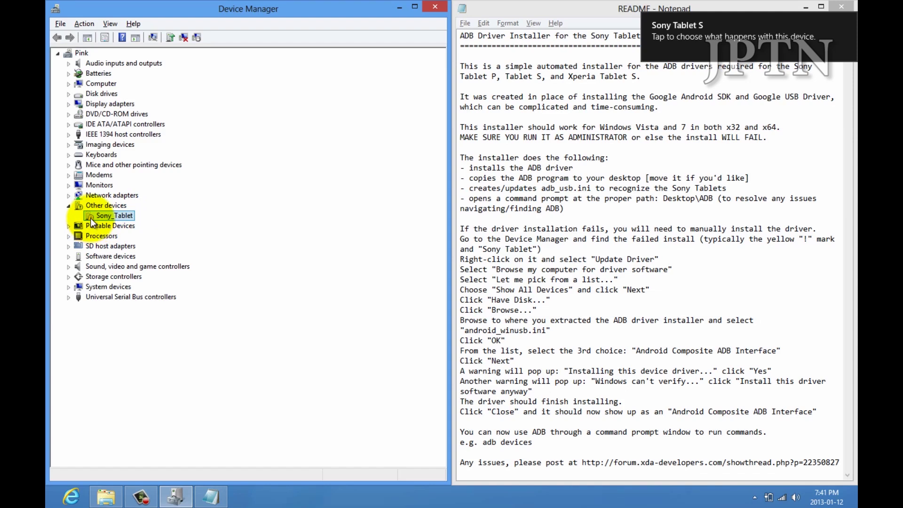
right_click(90, 218)
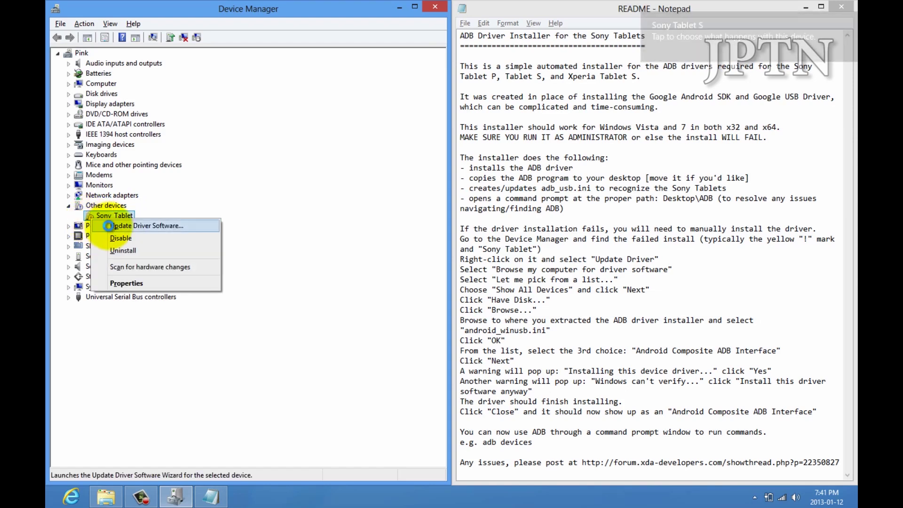
click(108, 225)
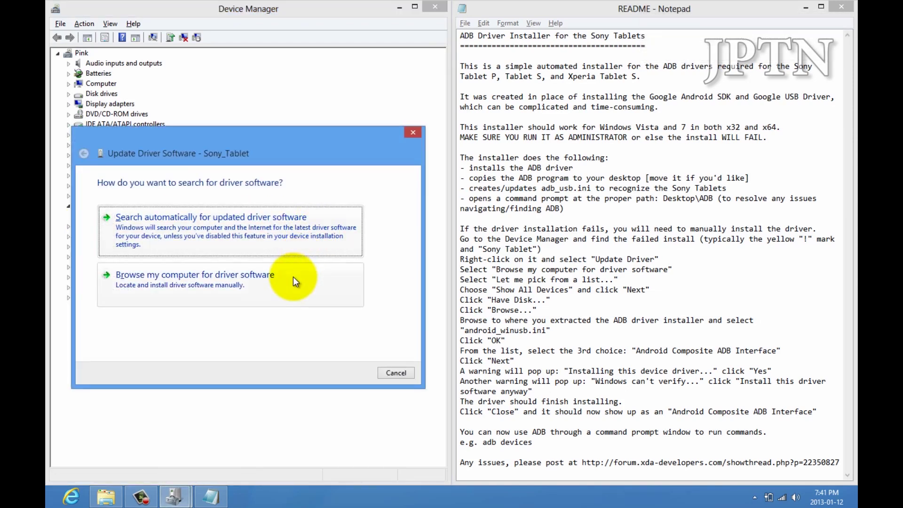
click(292, 277)
click(310, 319)
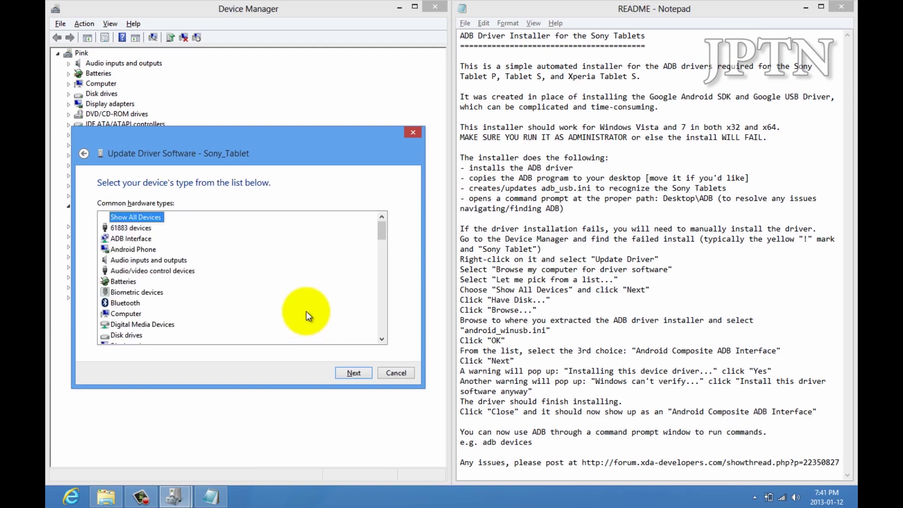
click(353, 372)
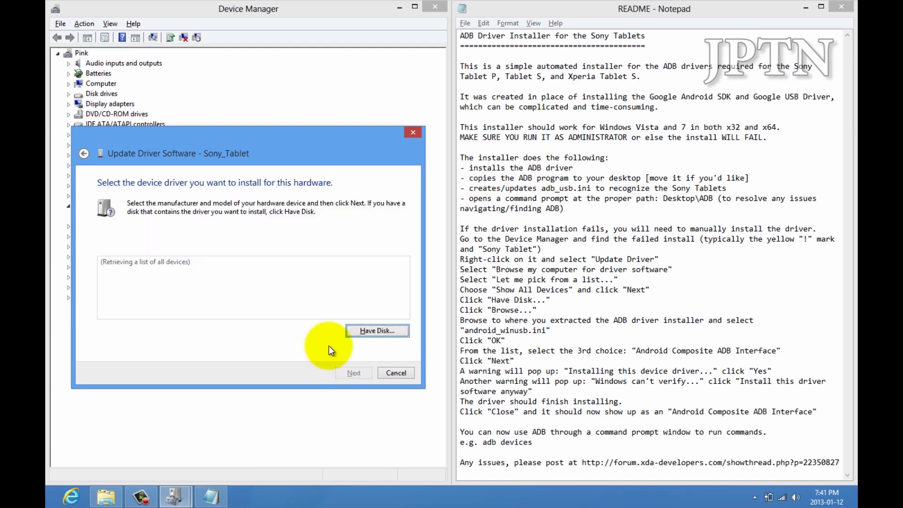
click(354, 335)
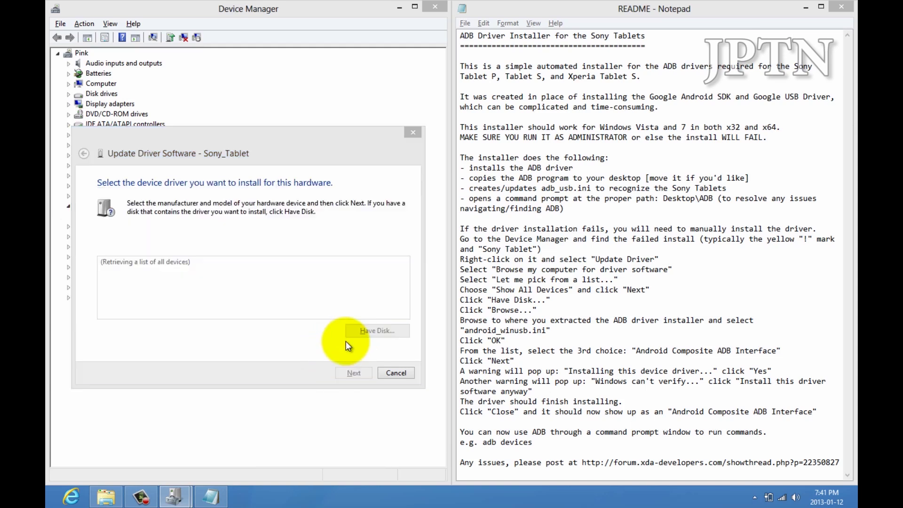
Step: Copy the Sony Tablet ADB driver installer folder path from File Explorer
click(107, 497)
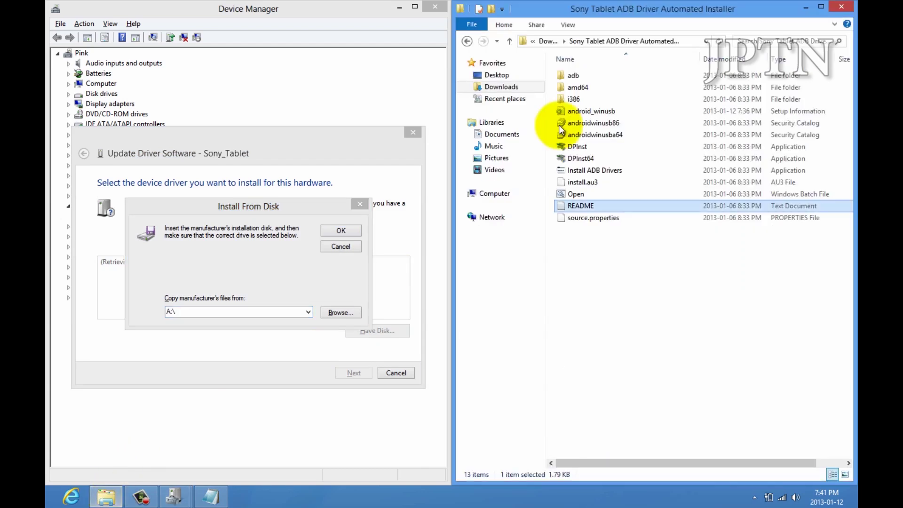
click(656, 43)
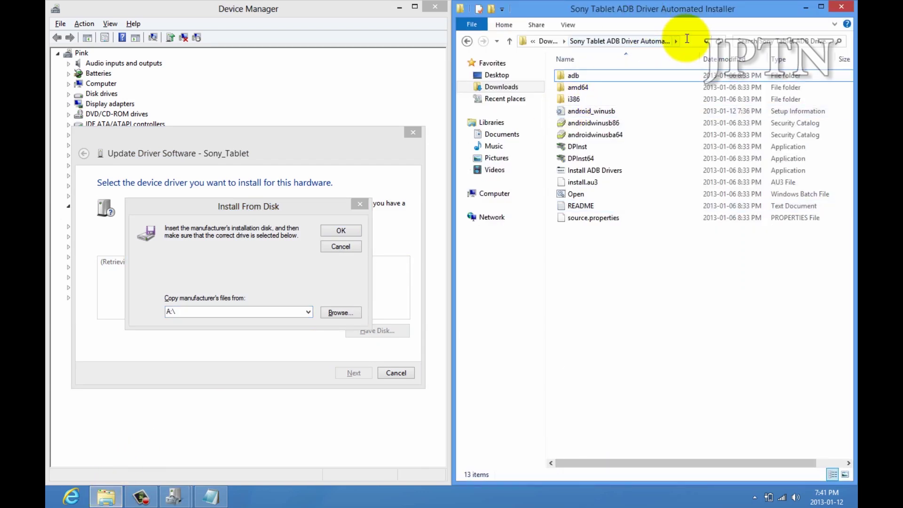
click(687, 38)
right_click(687, 37)
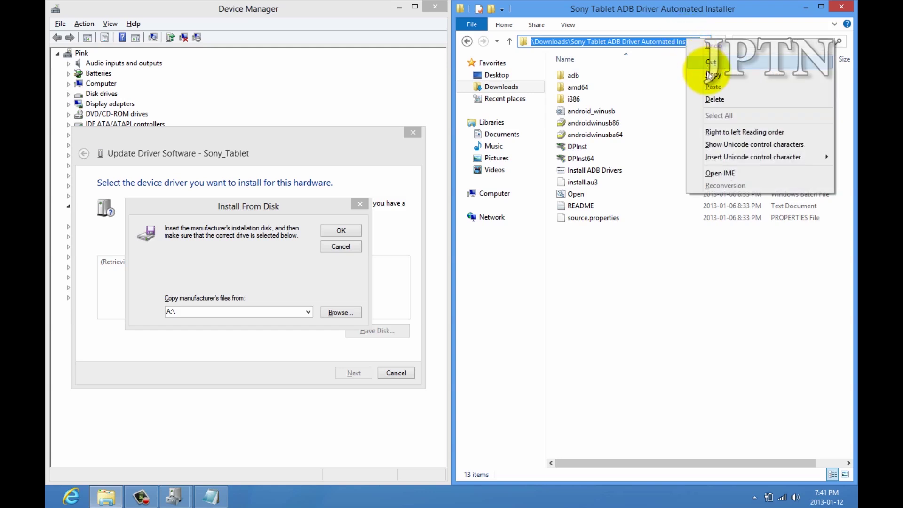
click(701, 75)
Step: Paste the folder path, choose Android Composite ADB Interface, and install the unsigned driver anyway
click(239, 297)
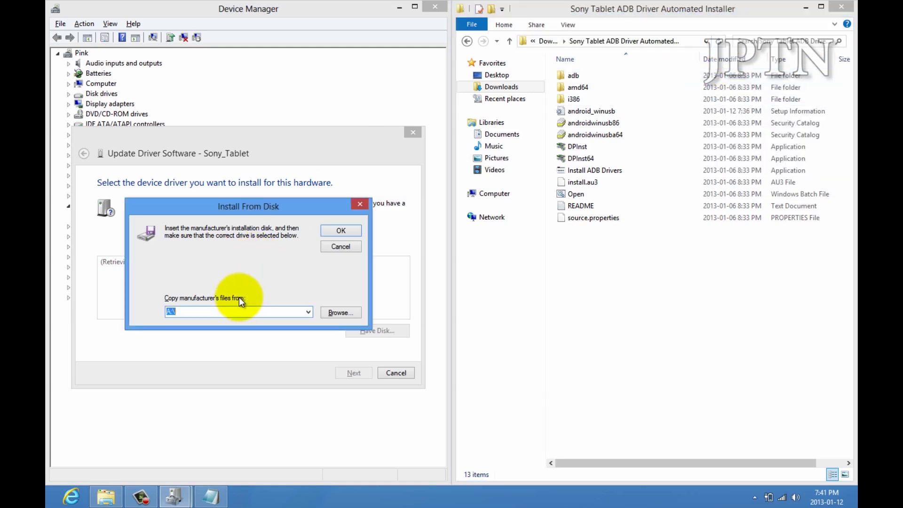
right_click(237, 312)
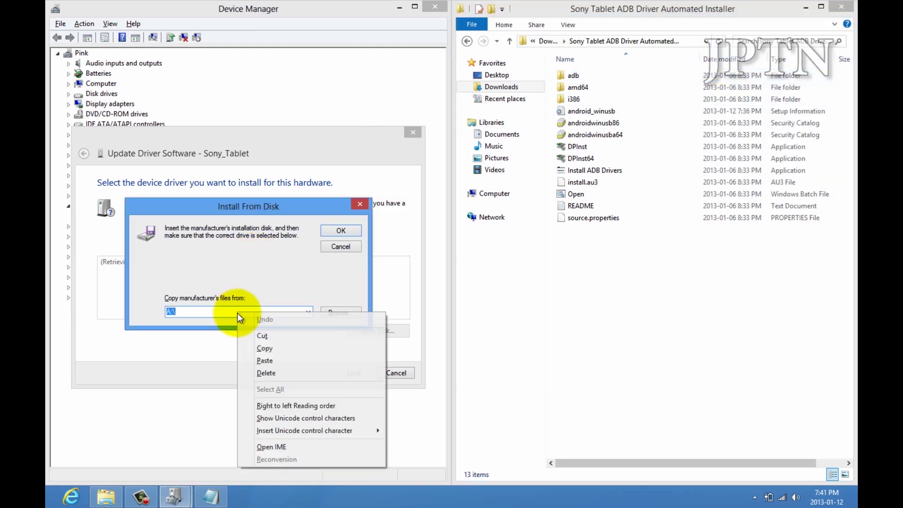
click(265, 360)
click(352, 230)
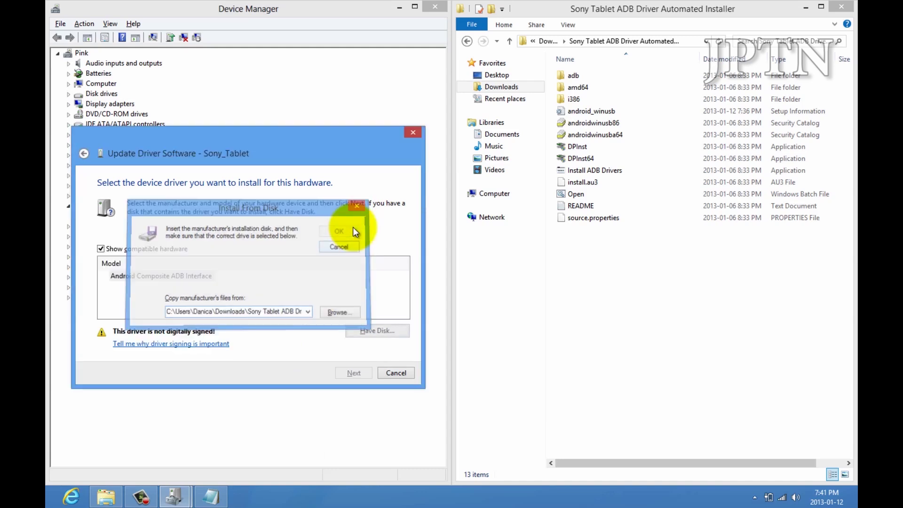
click(204, 278)
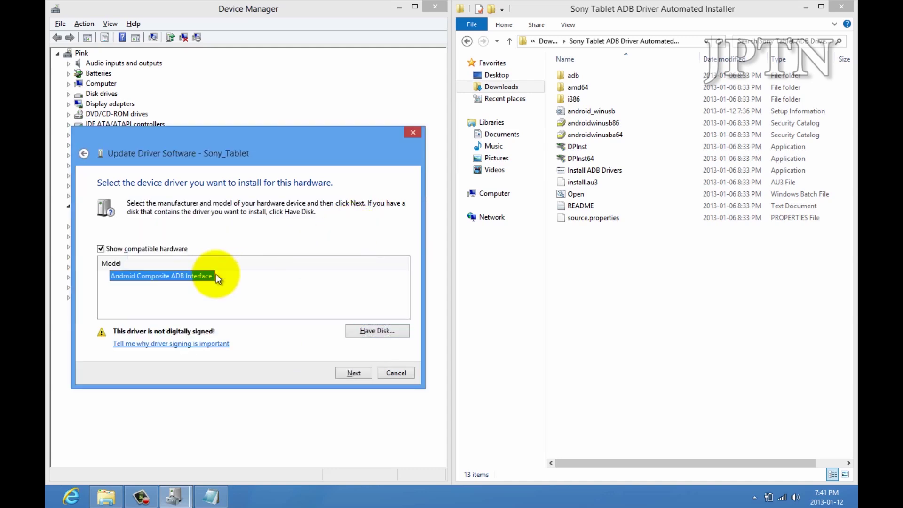
click(351, 372)
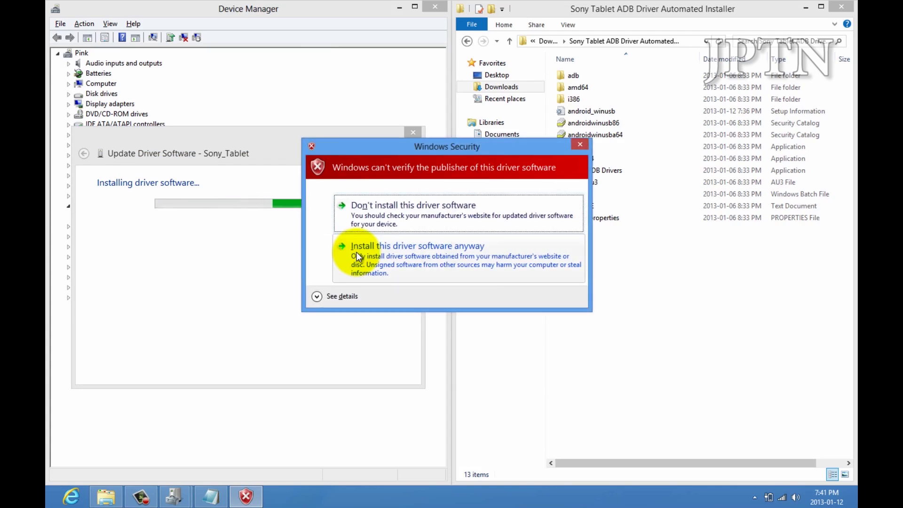
click(357, 252)
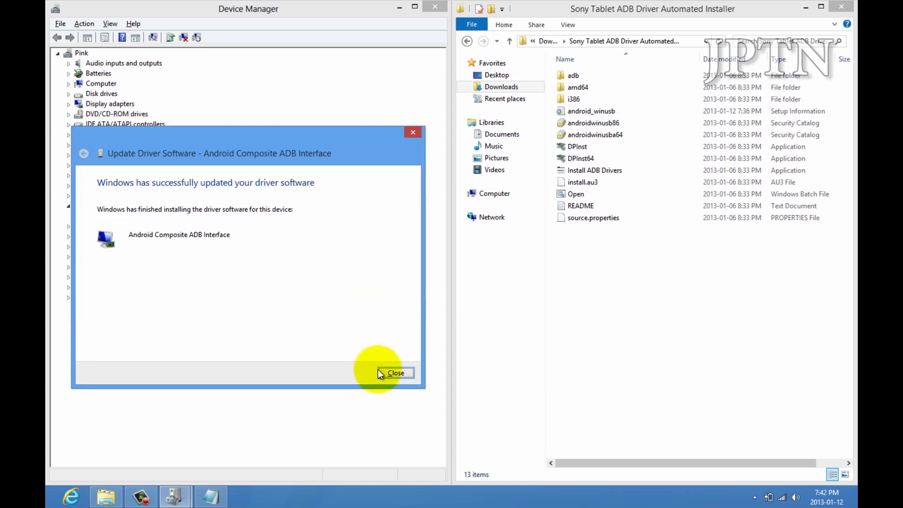
Step: Close the finished driver wizard and run START from C:\adb to open a console
click(382, 372)
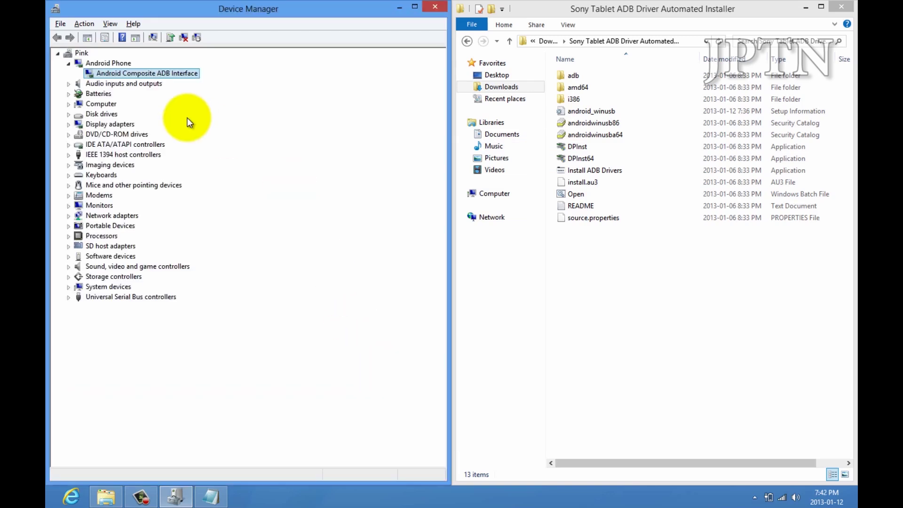
click(101, 63)
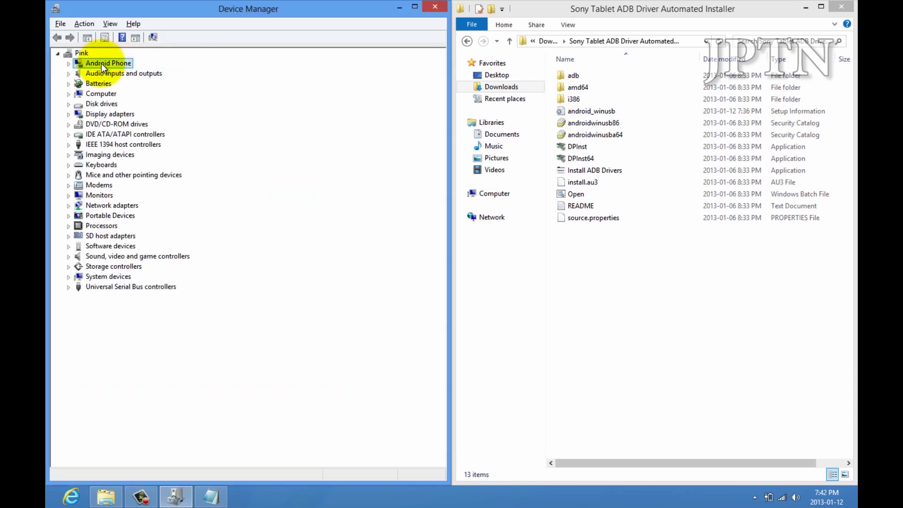
click(589, 244)
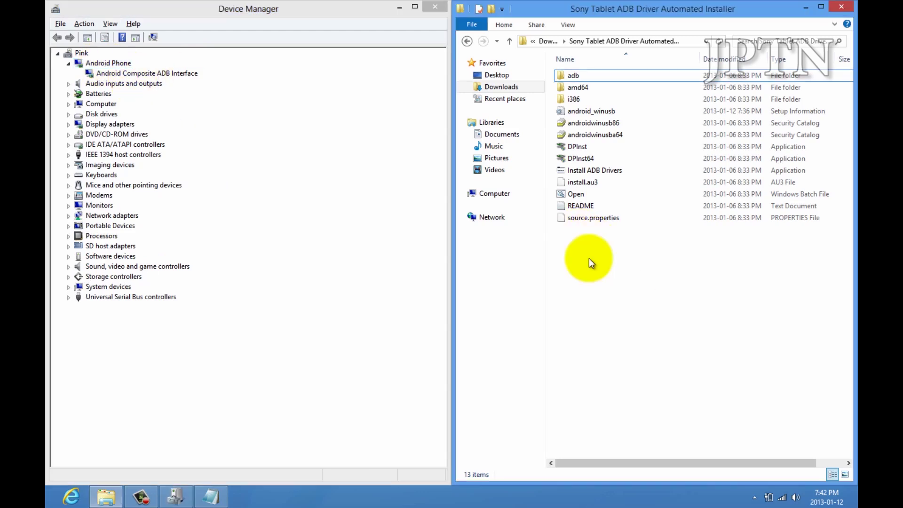
click(502, 202)
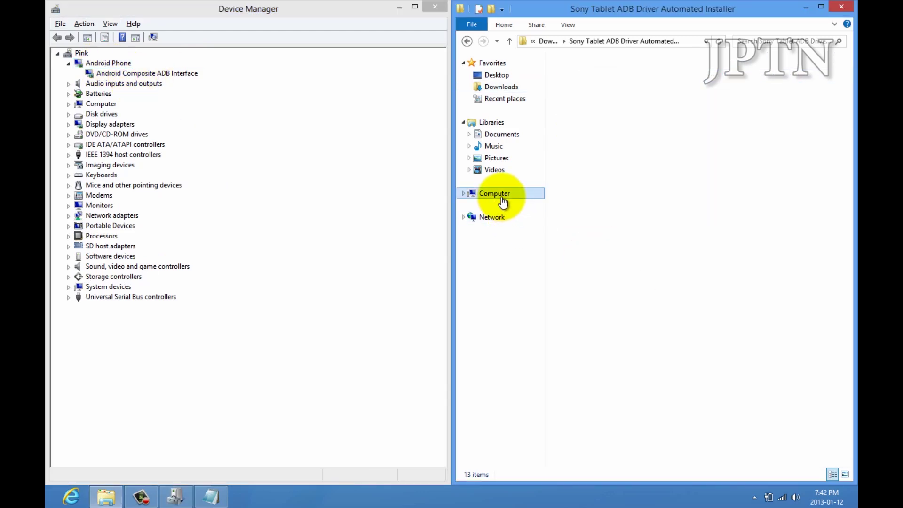
double_click(619, 79)
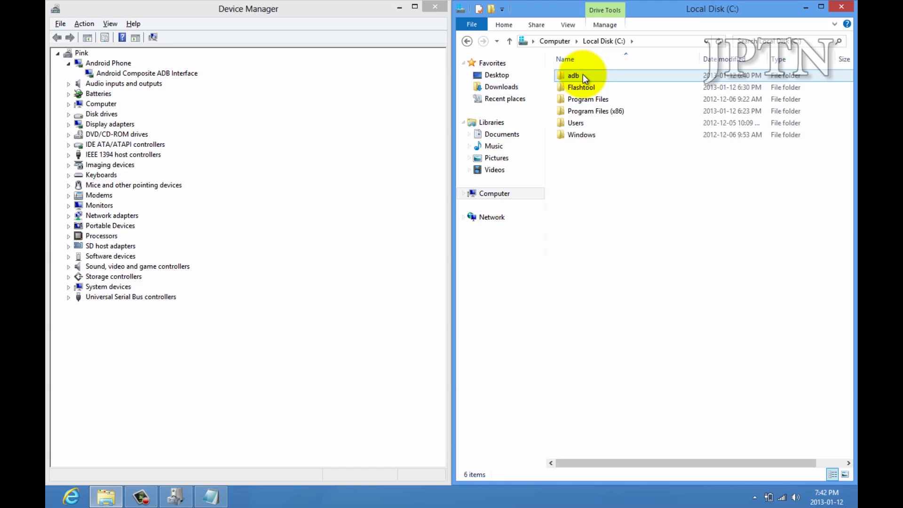
double_click(583, 75)
click(583, 171)
double_click(583, 173)
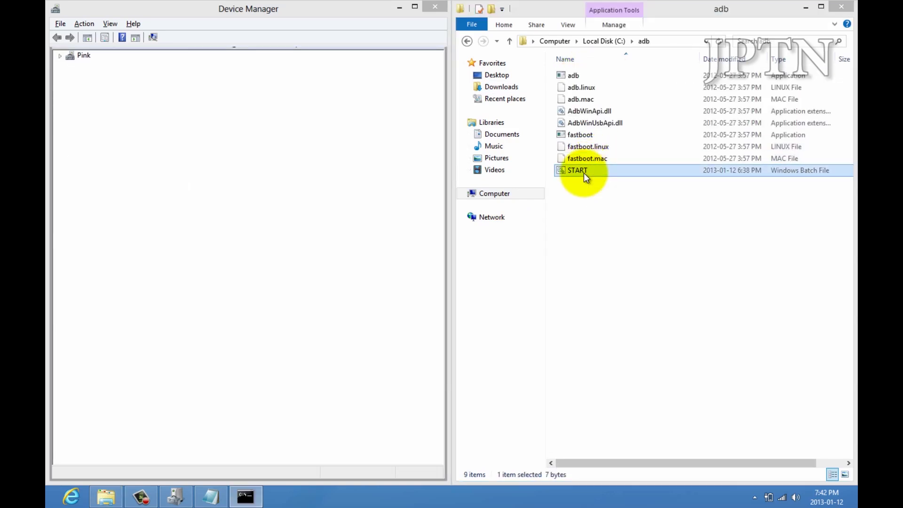
Step: Run 'adb devices' in the console to list the connected tablet
text(adb devices)
key(Return)
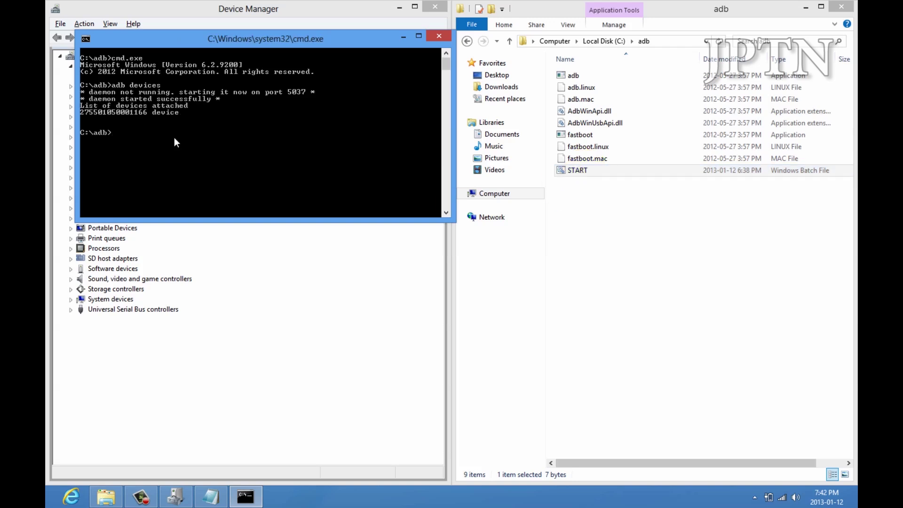
drag(225, 43, 502, 203)
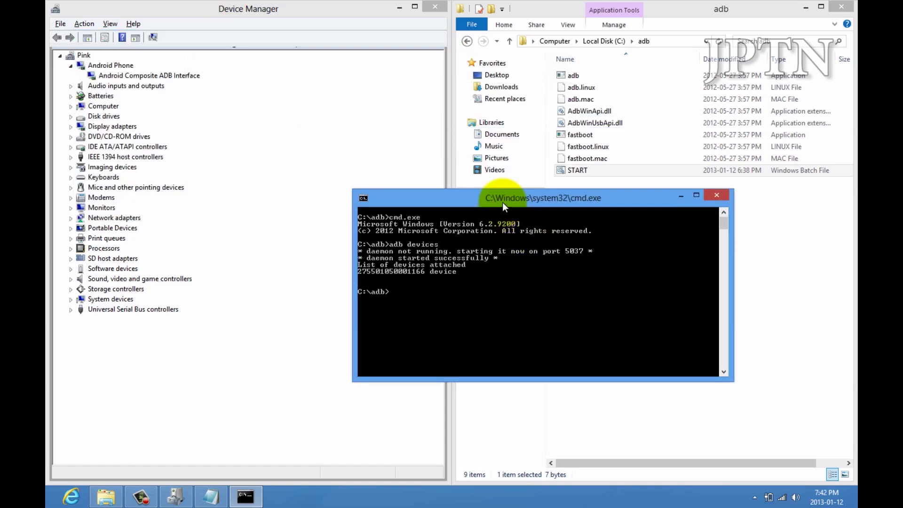
Step: In File Explorer, go to Downloads and open the Sony Tablet ADB Driver Automated Installer folder
click(793, 278)
click(492, 89)
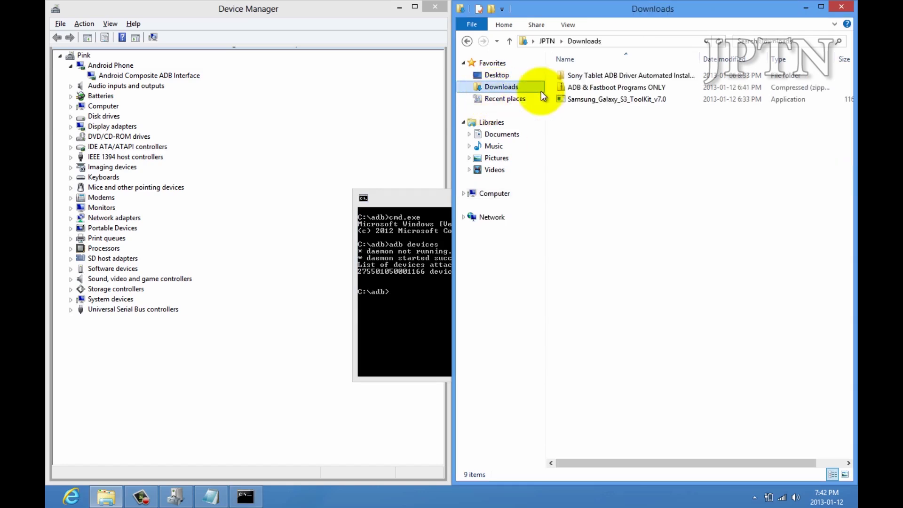
click(615, 101)
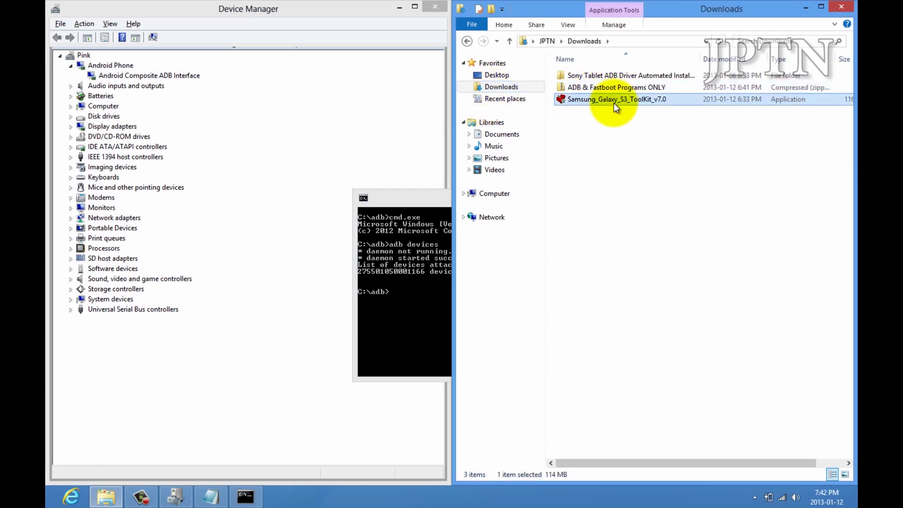
double_click(580, 73)
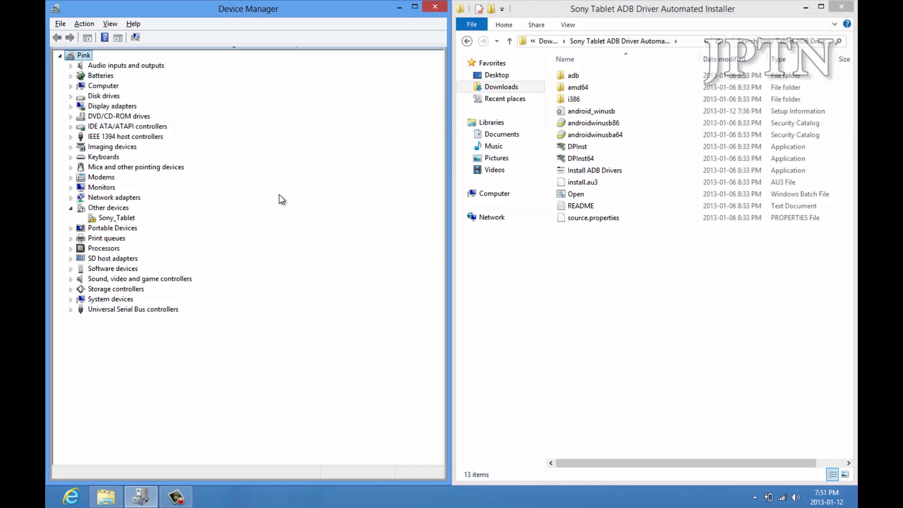
Step: Retry the Android Composite ADB Interface driver for Sony_Tablet via Have Disk and dismiss the unsigned-driver error
right_click(132, 219)
click(188, 225)
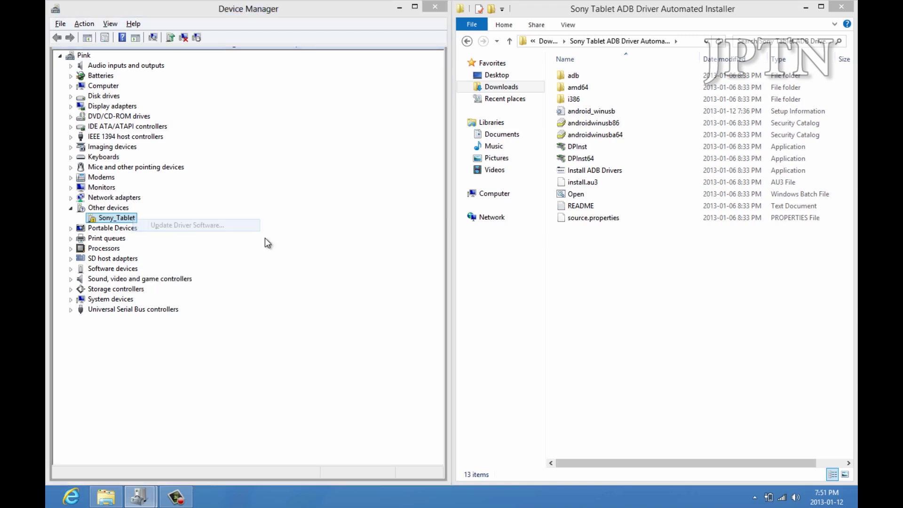
click(283, 298)
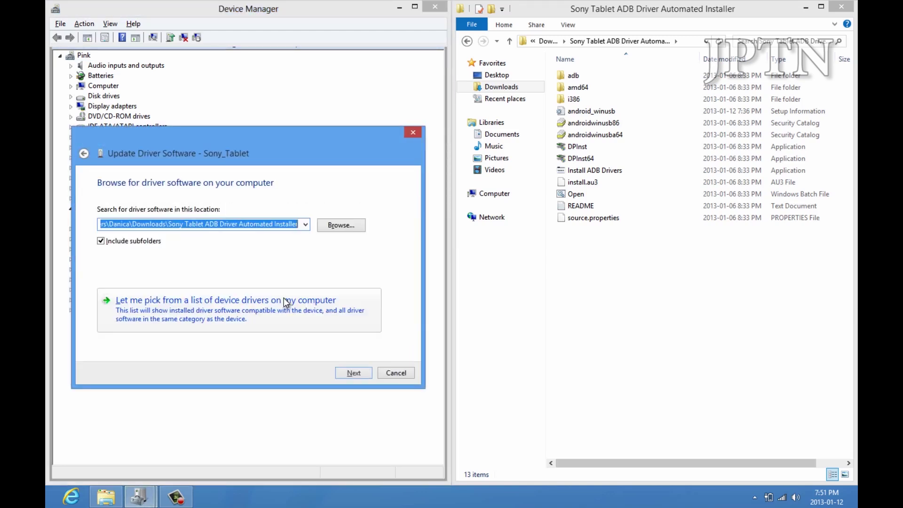
click(337, 310)
click(354, 374)
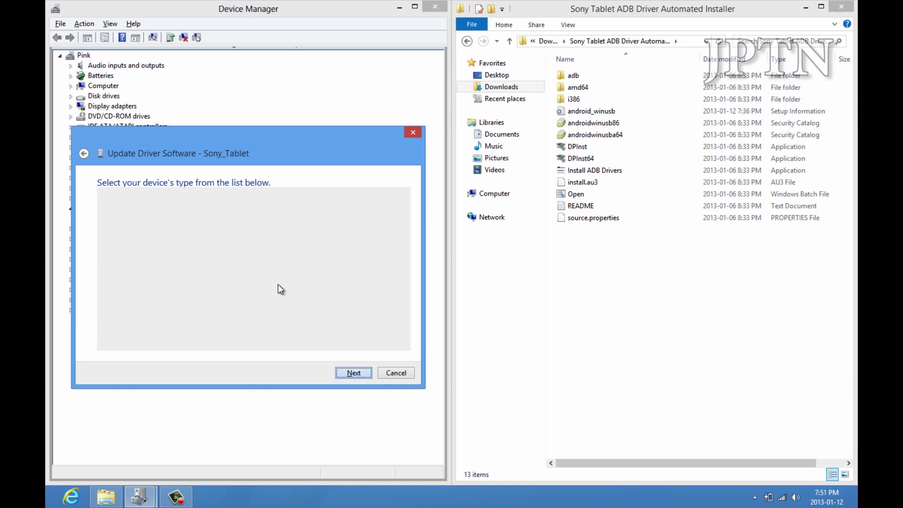
click(358, 328)
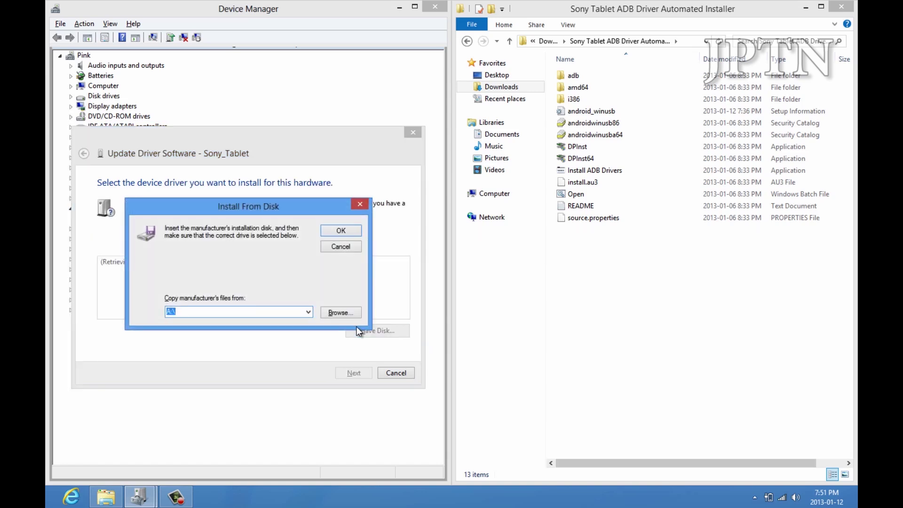
click(345, 232)
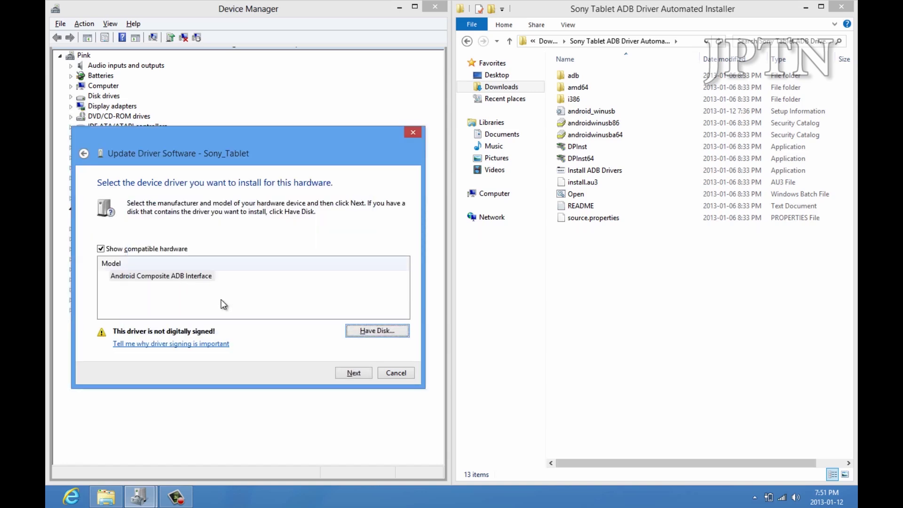
click(352, 372)
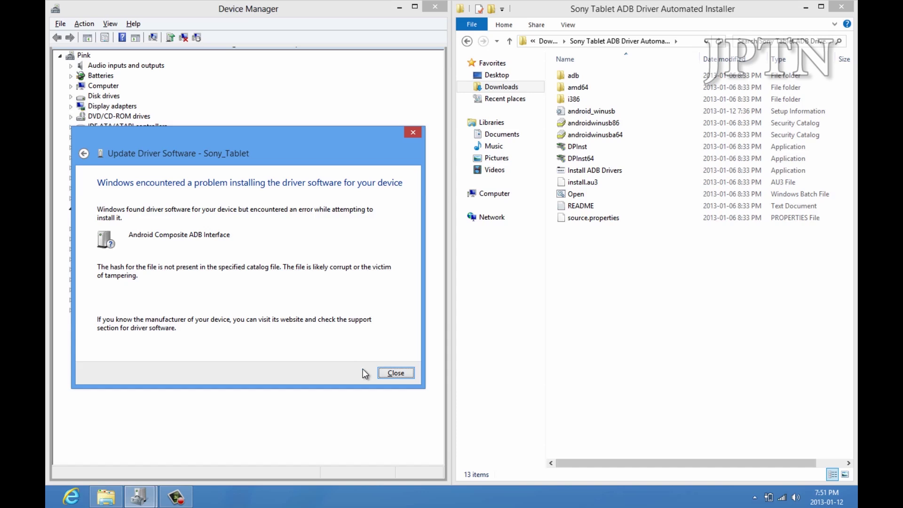
click(391, 373)
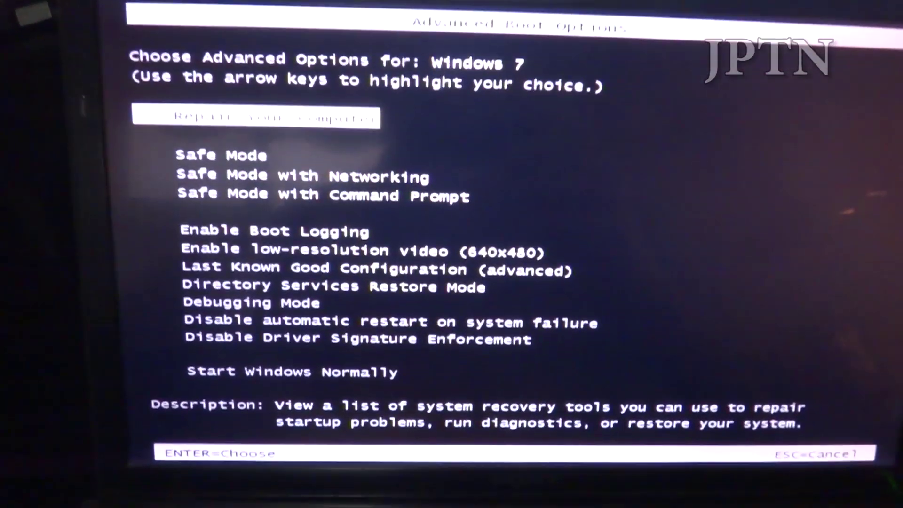
Step: Move down the Advanced Boot Options startup list
key(Down)
key(Down)
key(Down)
key(Down)
key(Down)
key(Down)
key(Down)
key(Down)
key(Down)
key(Down)
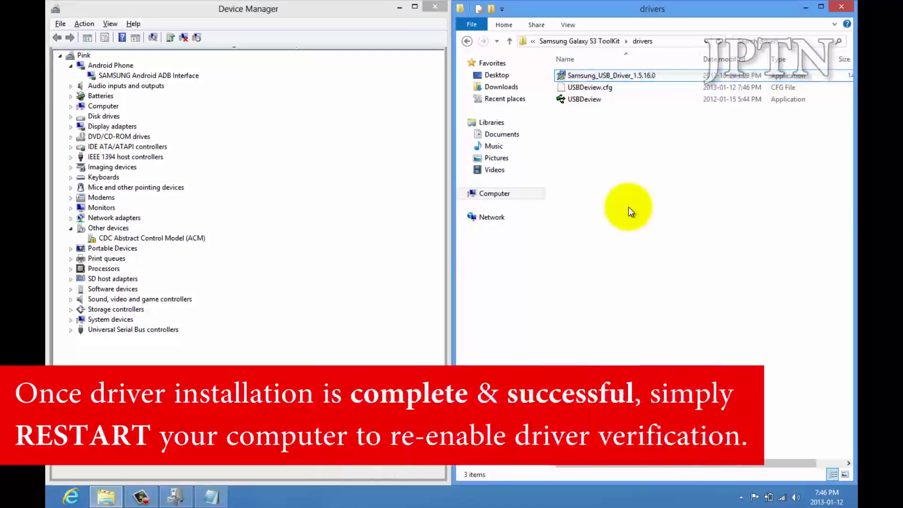
key(Return)
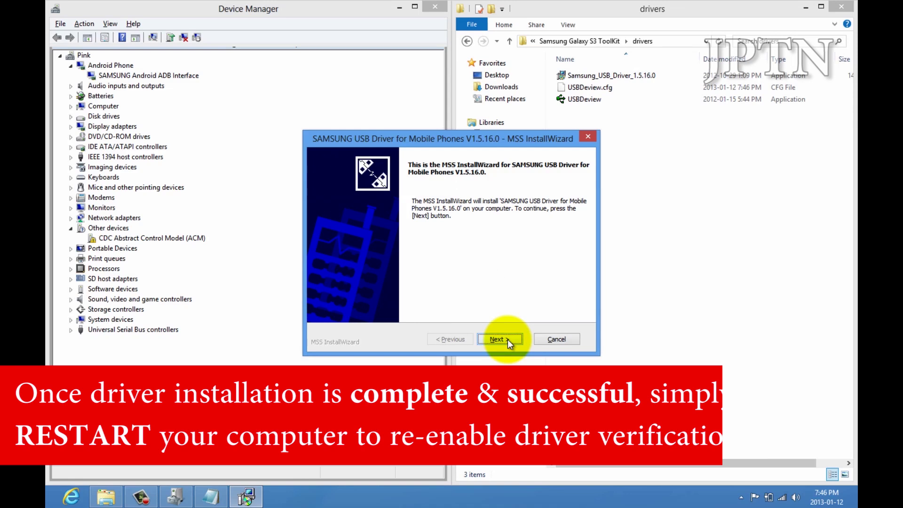
click(563, 339)
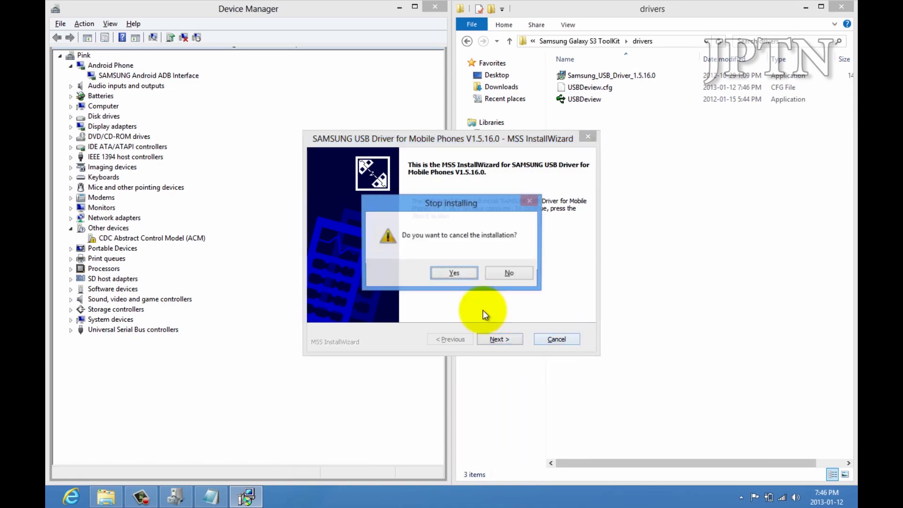
click(454, 273)
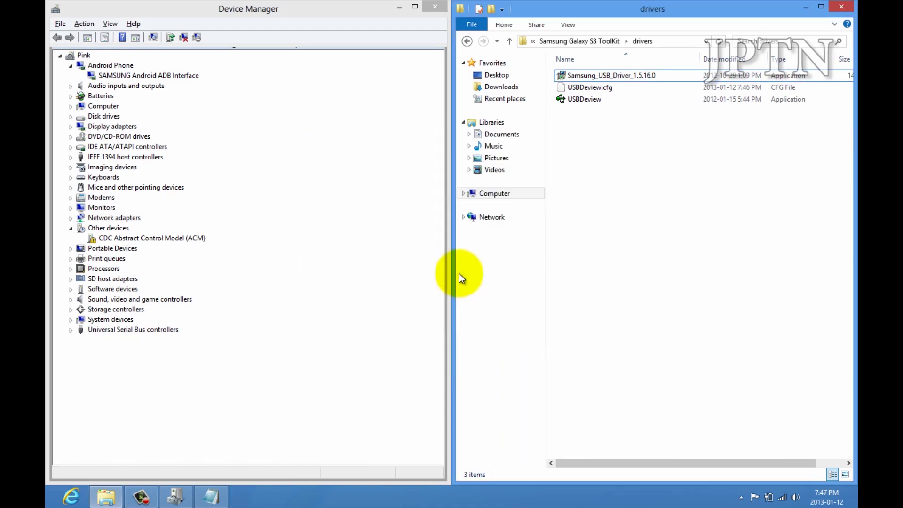
click(152, 75)
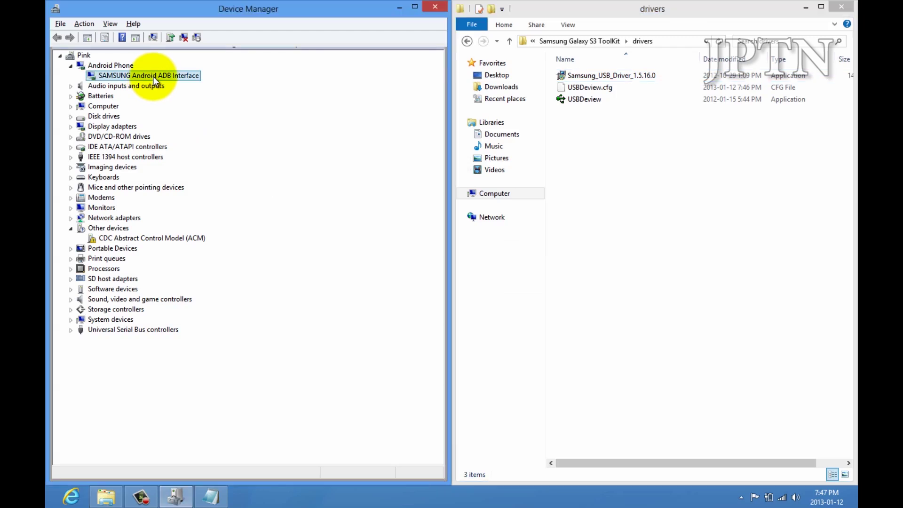
click(94, 240)
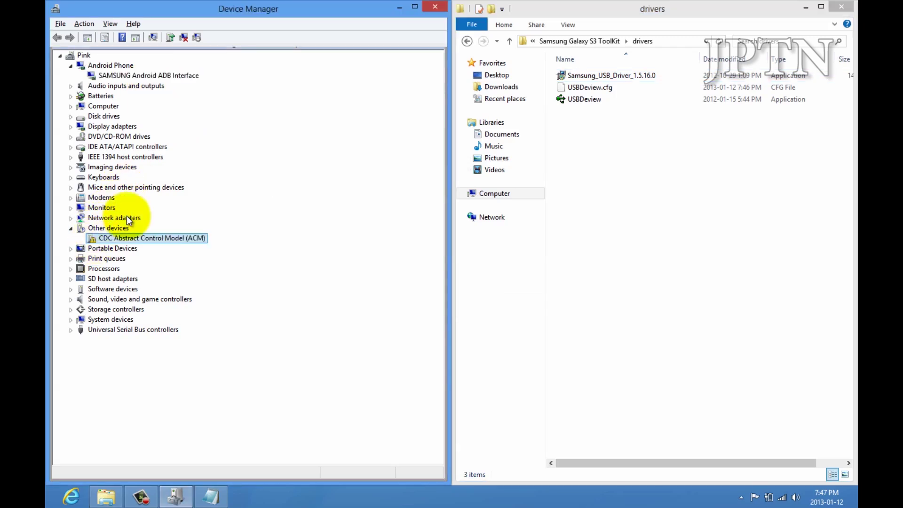
click(668, 145)
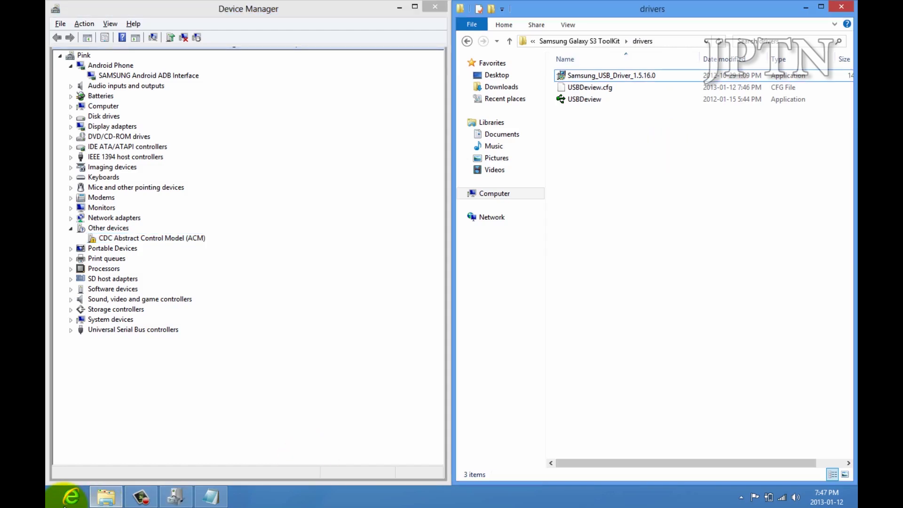
click(70, 496)
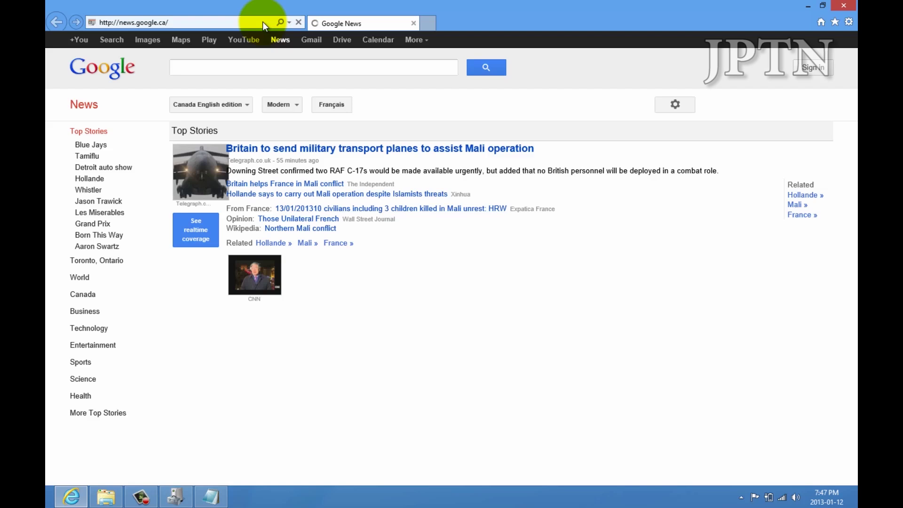
Step: Search the web for 'htc one x adb drivers', then open the saved MediaFire share from Favorites
click(264, 22)
click(264, 21)
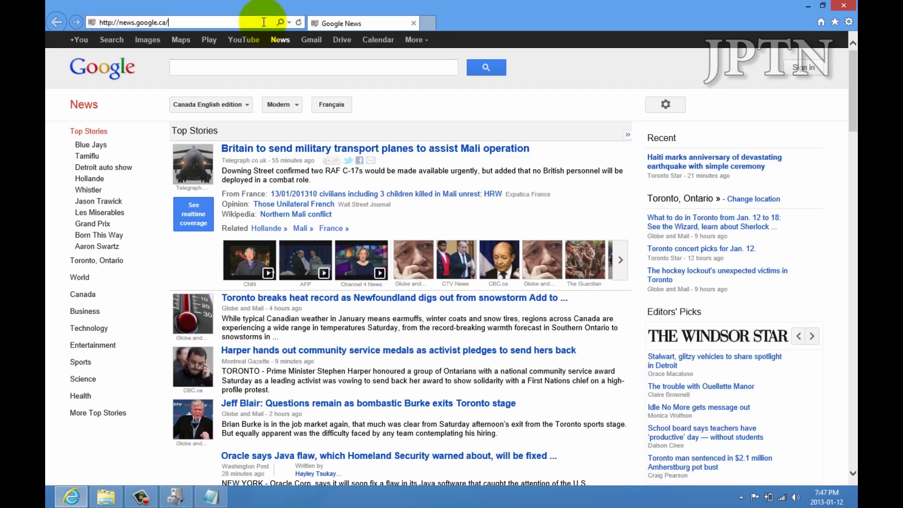
click(264, 21)
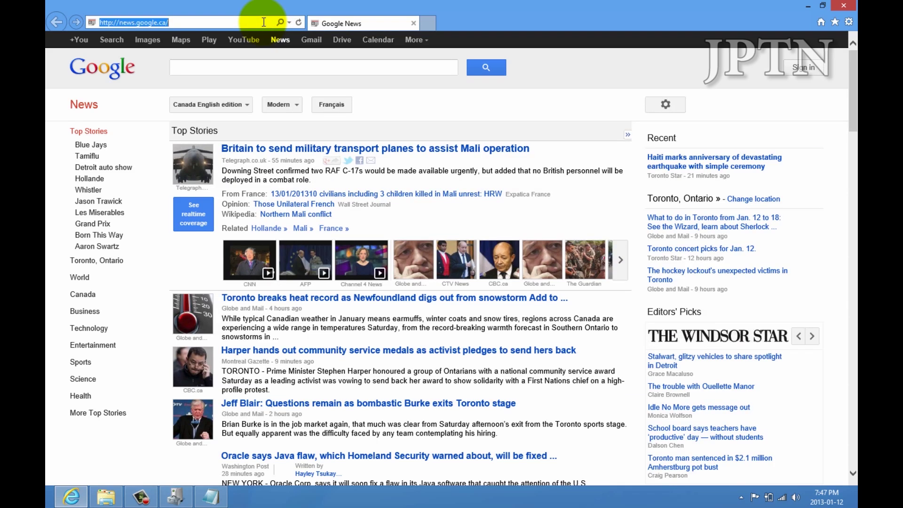
text(htc on)
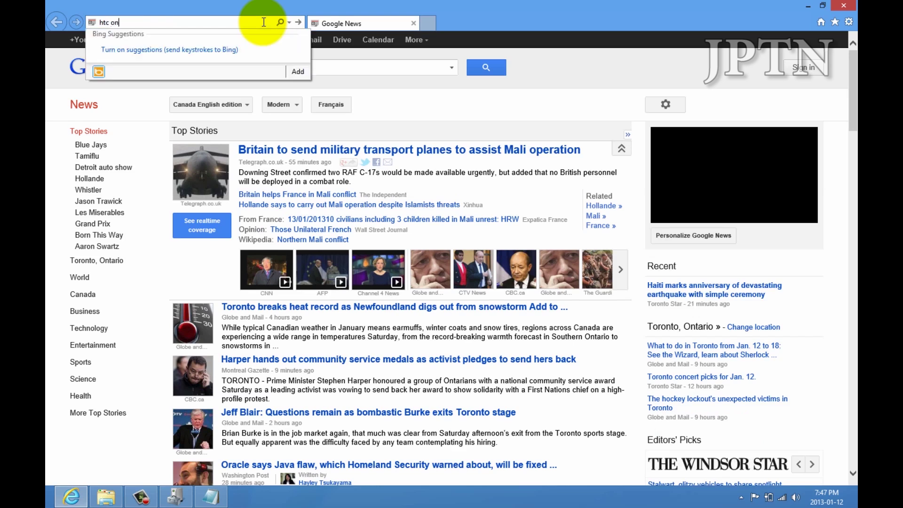
text(e x adb drivers)
key(Return)
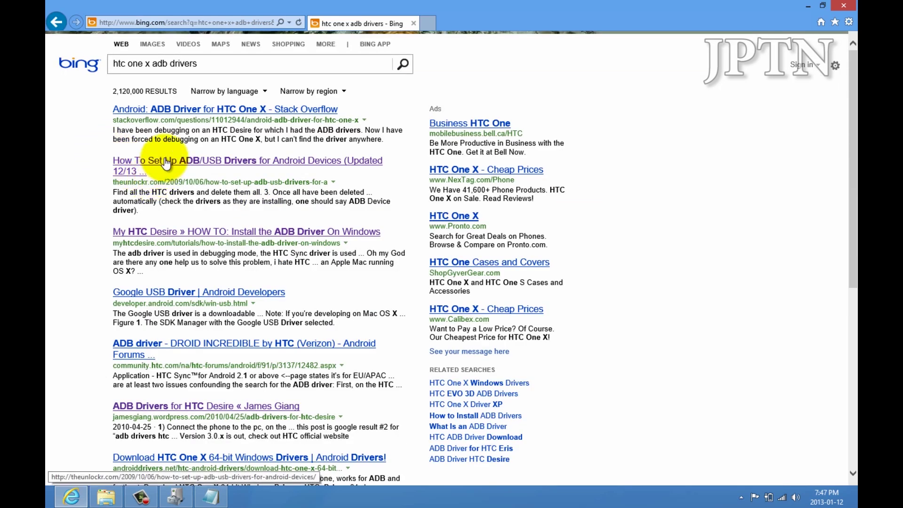
scroll(91, 243, down, 5)
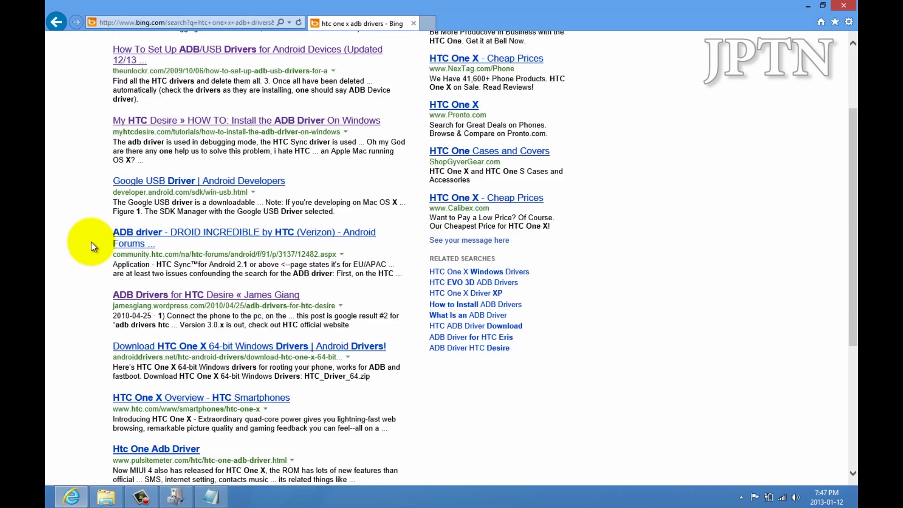
scroll(92, 244, up, 5)
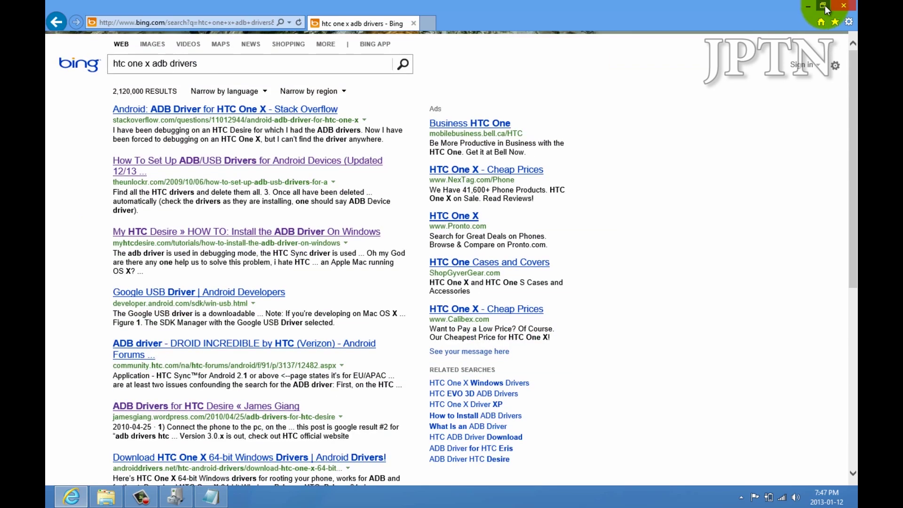
click(835, 21)
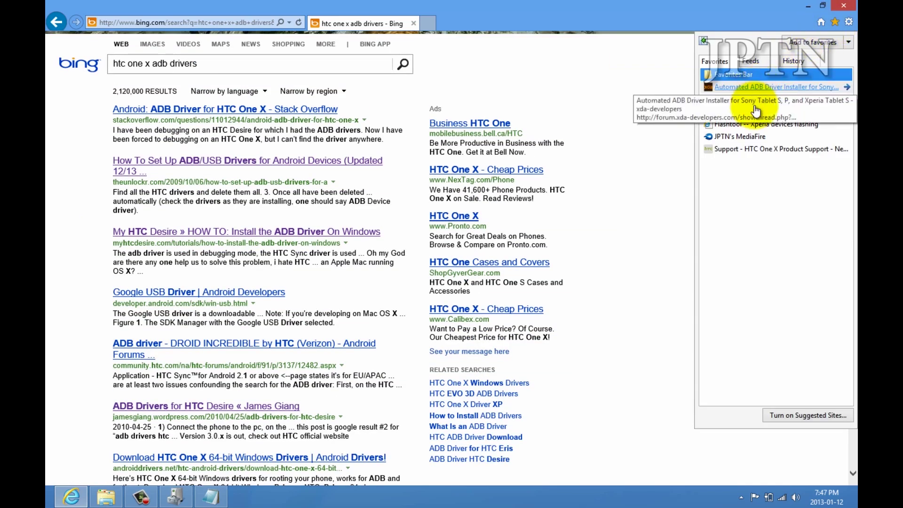
click(740, 137)
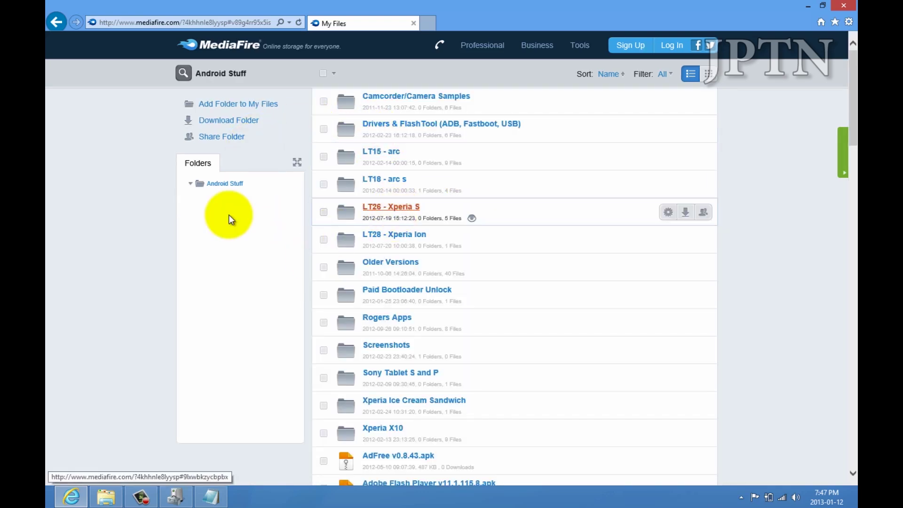
Step: Expand Android Stuff and open the Drivers & FlashTool (ADB, Fastboot, USB) folder
click(219, 181)
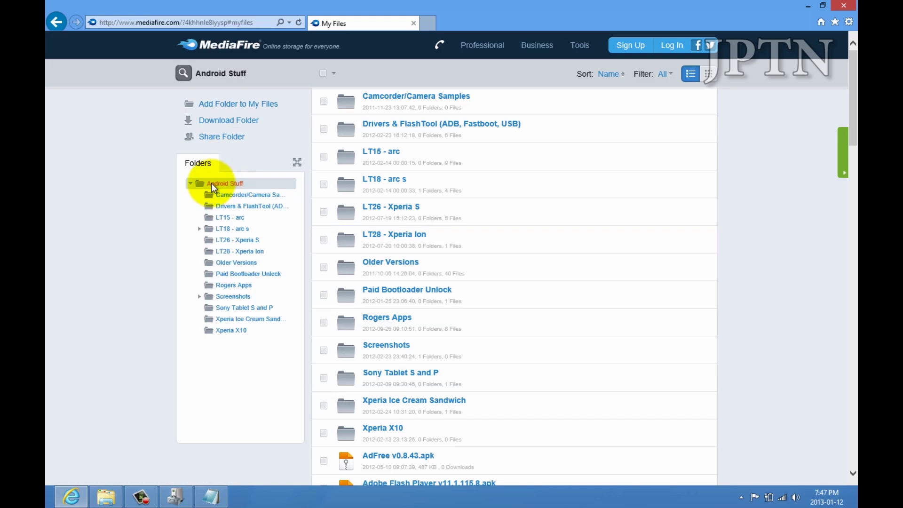
click(233, 206)
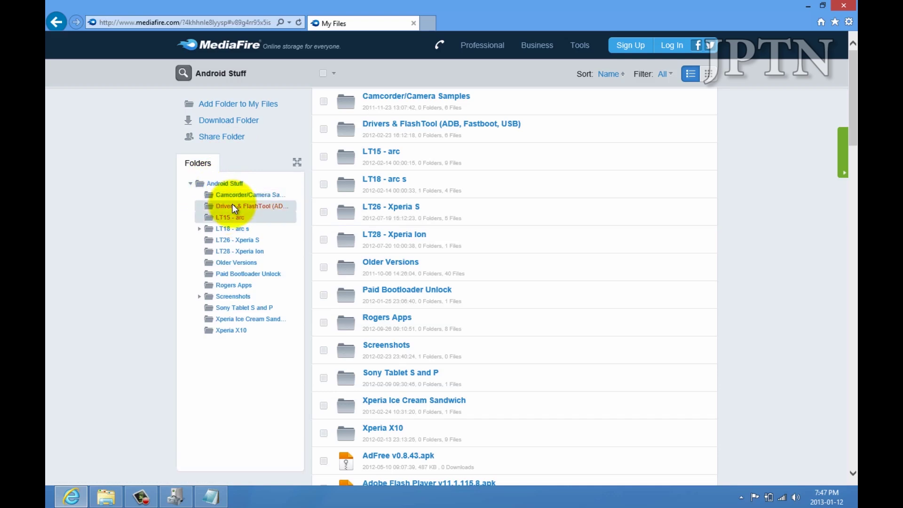